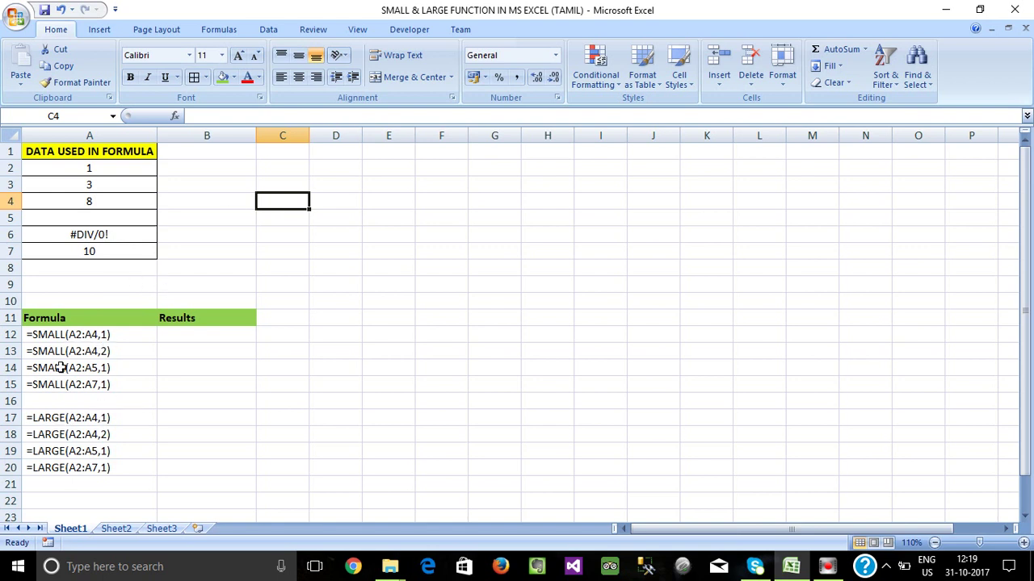
Point out the SMALL formulas in A12:A15 and the LARGE formulas in A17:A20.
left_click_drag(50, 334, 54, 380)
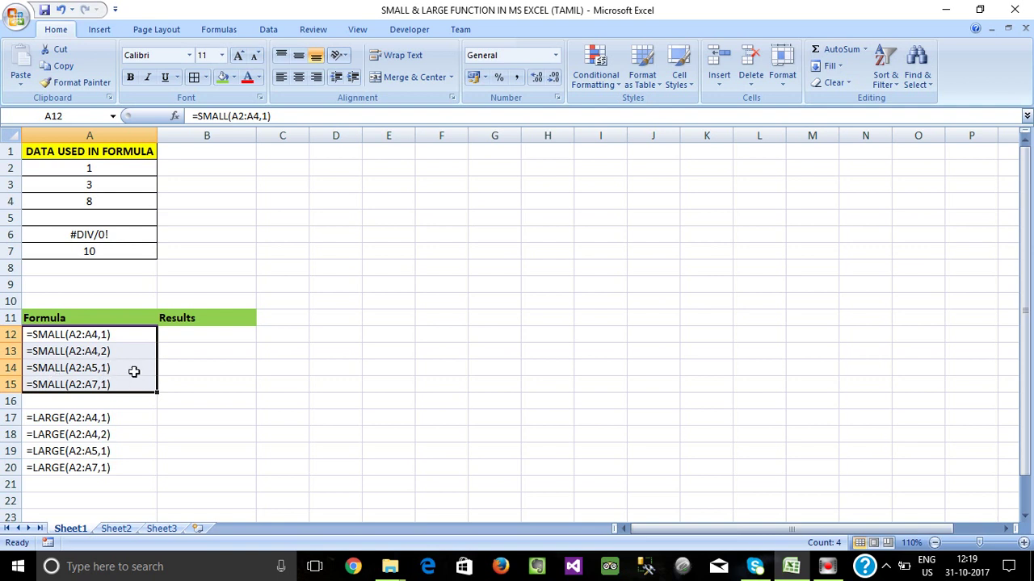
left_click(162, 337)
left_click(95, 340)
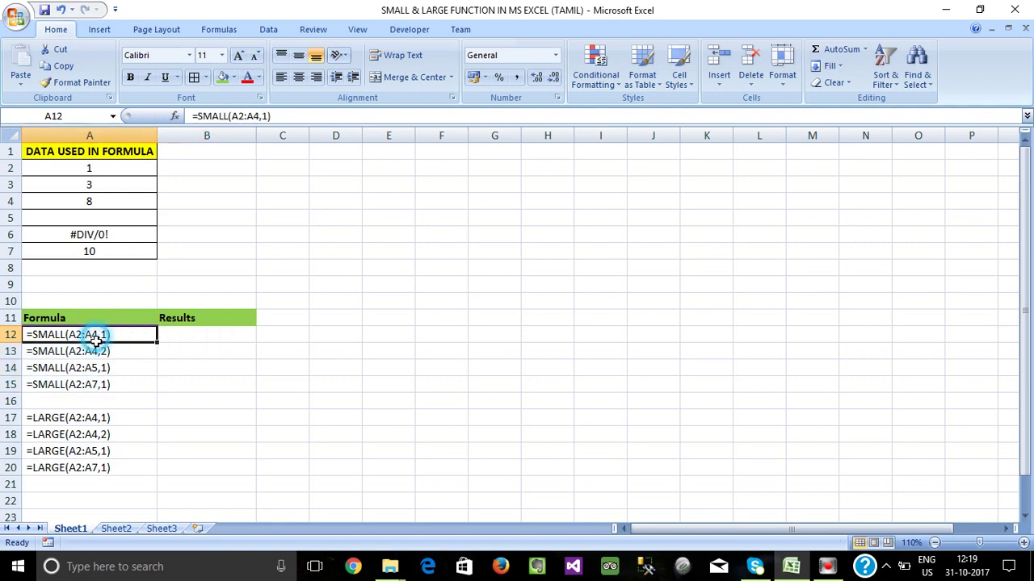
left_click_drag(95, 340, 97, 384)
left_click(53, 418)
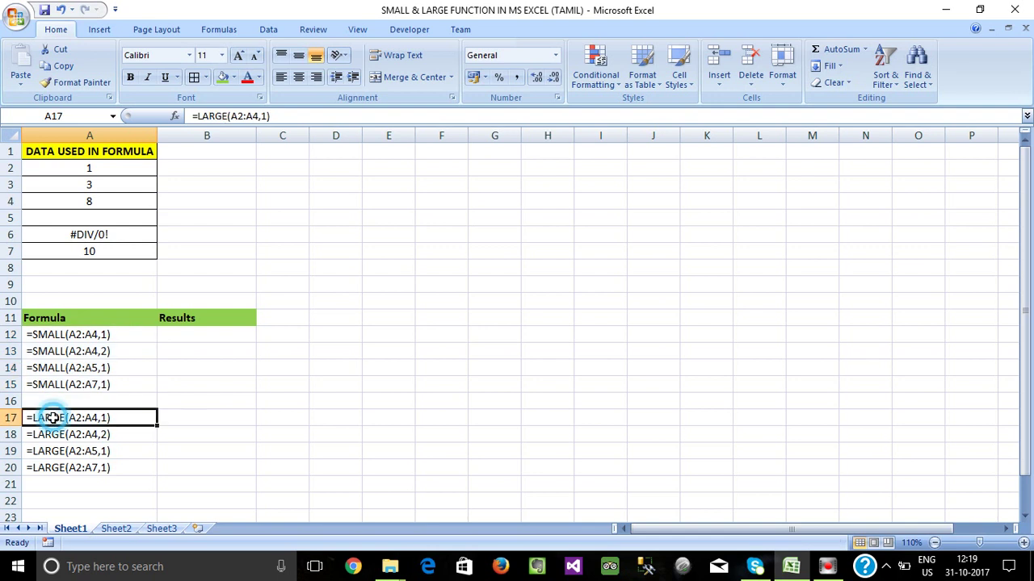
left_click_drag(53, 418, 54, 459)
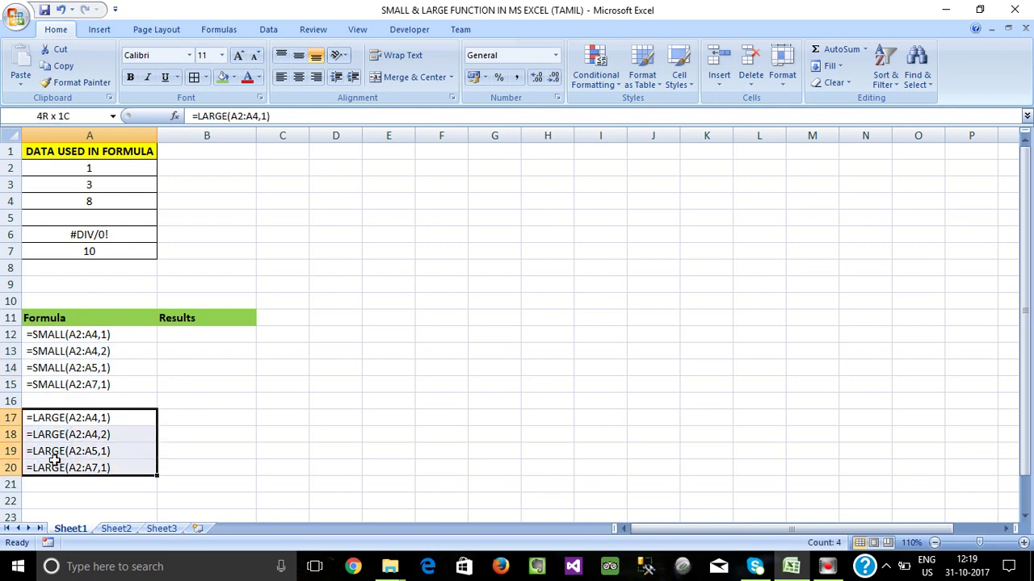
left_click(94, 378)
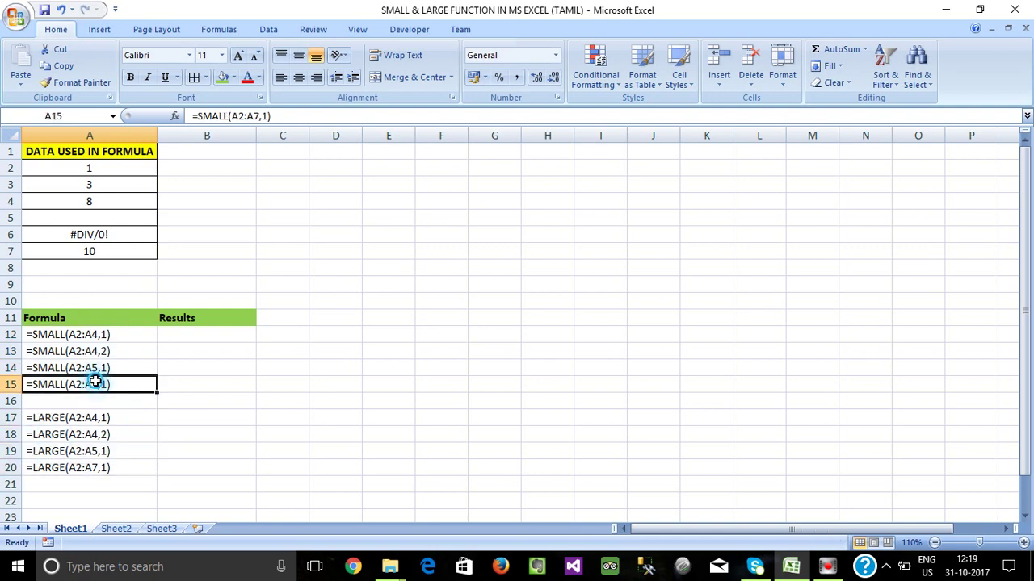
left_click(121, 403)
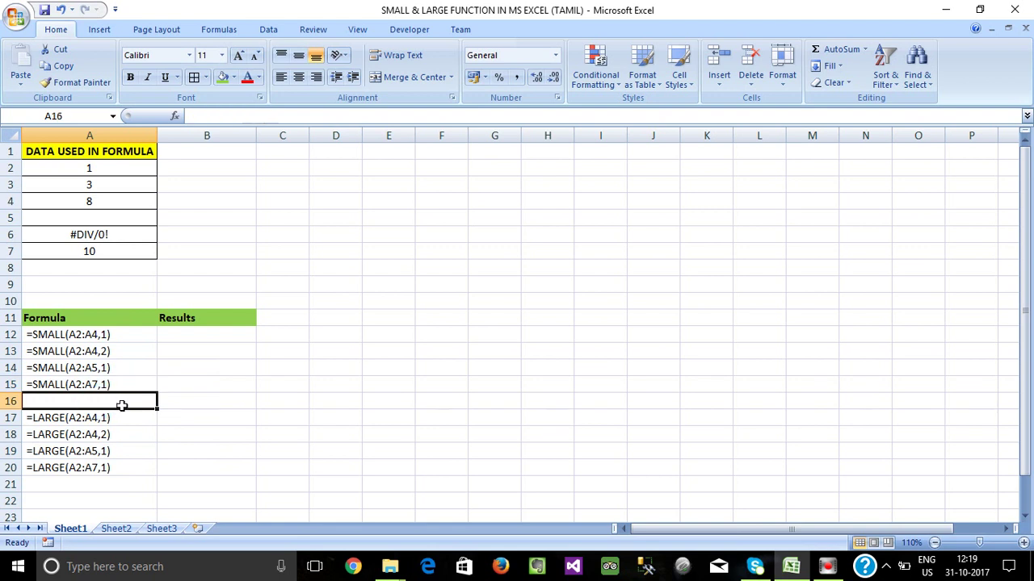
left_click(166, 416)
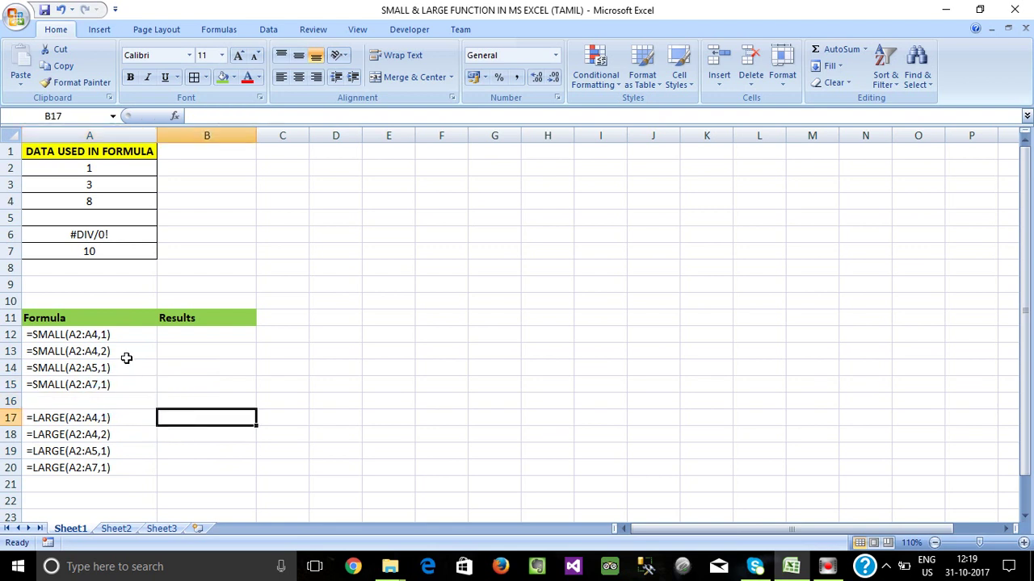
left_click(58, 320)
left_click(164, 367)
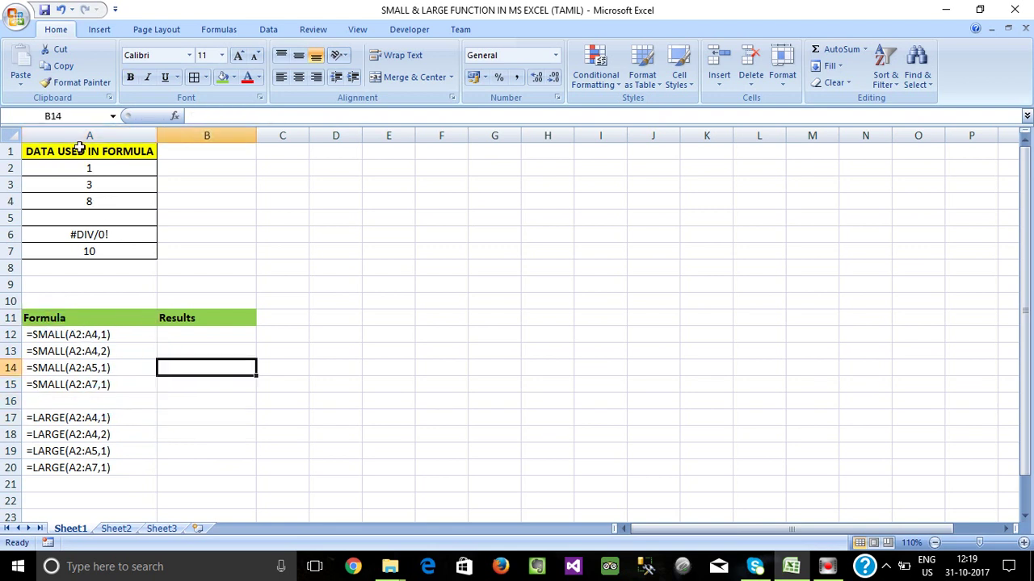
Mark the source data block A1:A7, then return to result cell B12.
left_click_drag(79, 151, 82, 246)
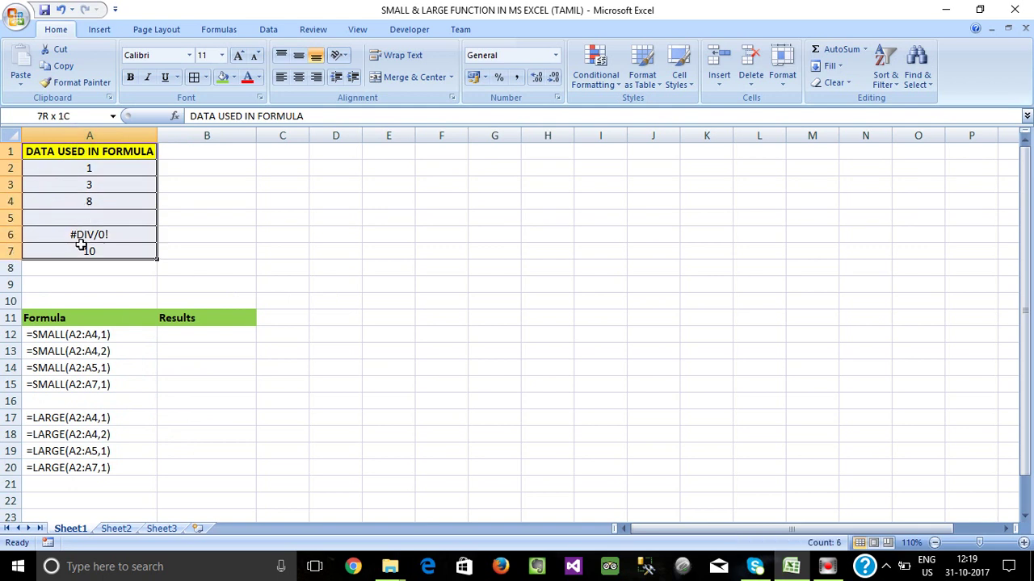
left_click_drag(57, 152, 59, 169)
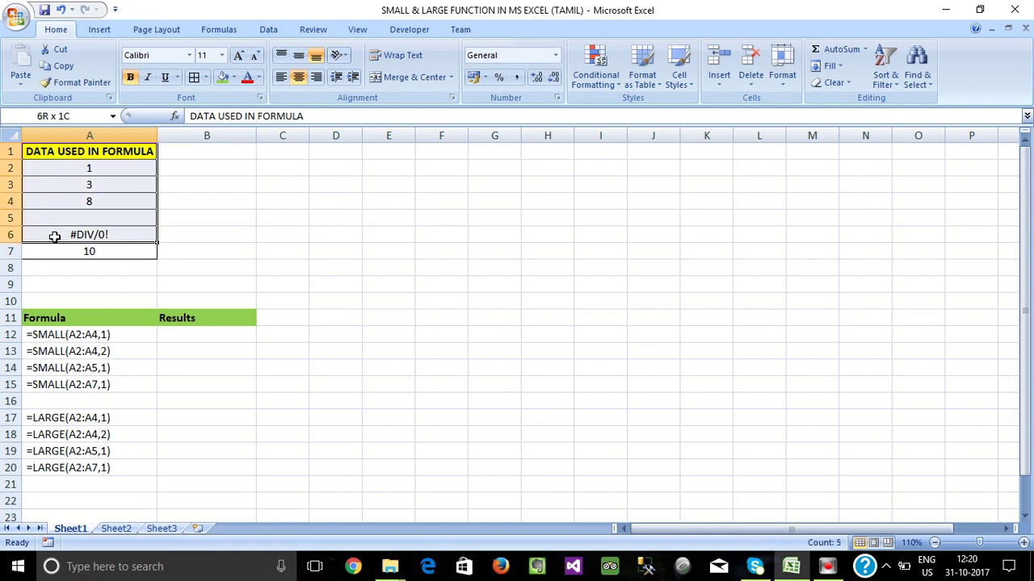
left_click_drag(58, 169, 60, 249)
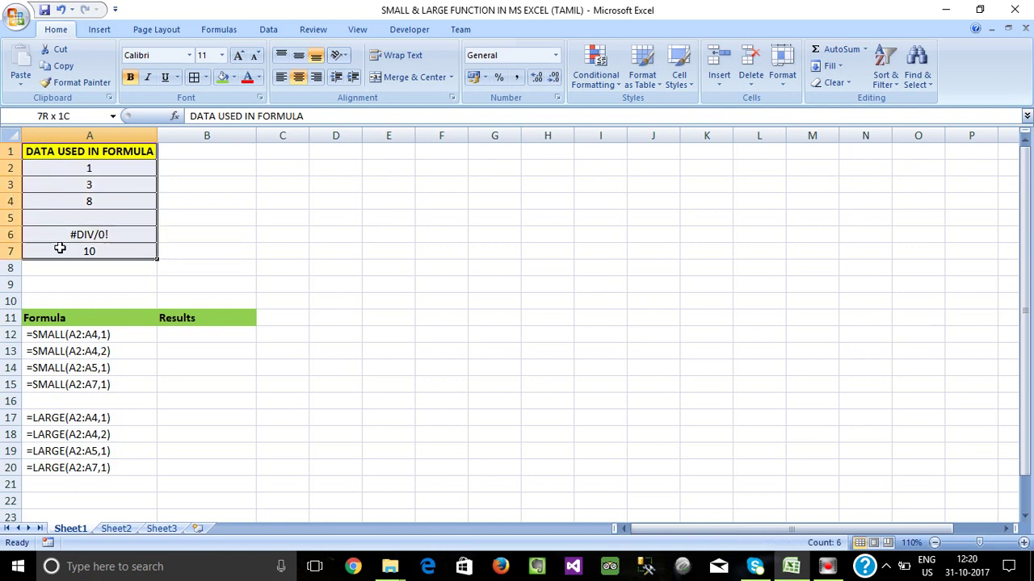
left_click(170, 336)
left_click(180, 353)
left_click(180, 331)
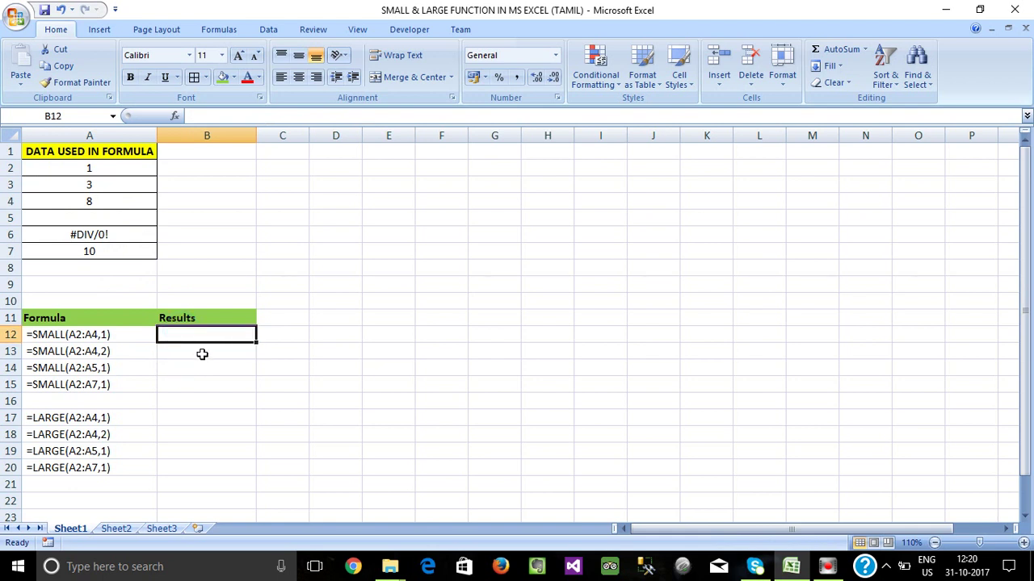
Enter =SMALL(A2:A4,1) in B12, returning 1.
type("=")
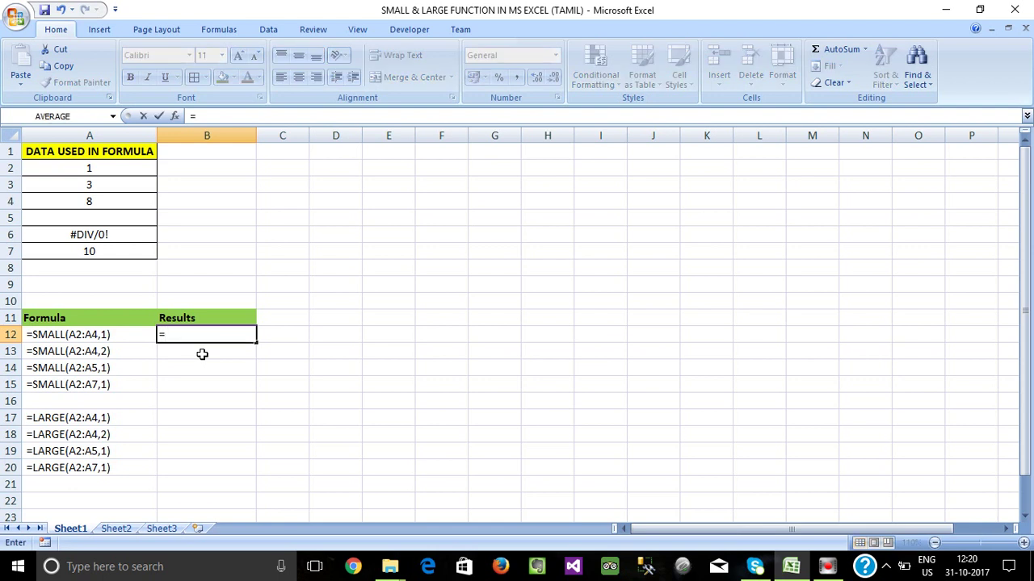
type("sma")
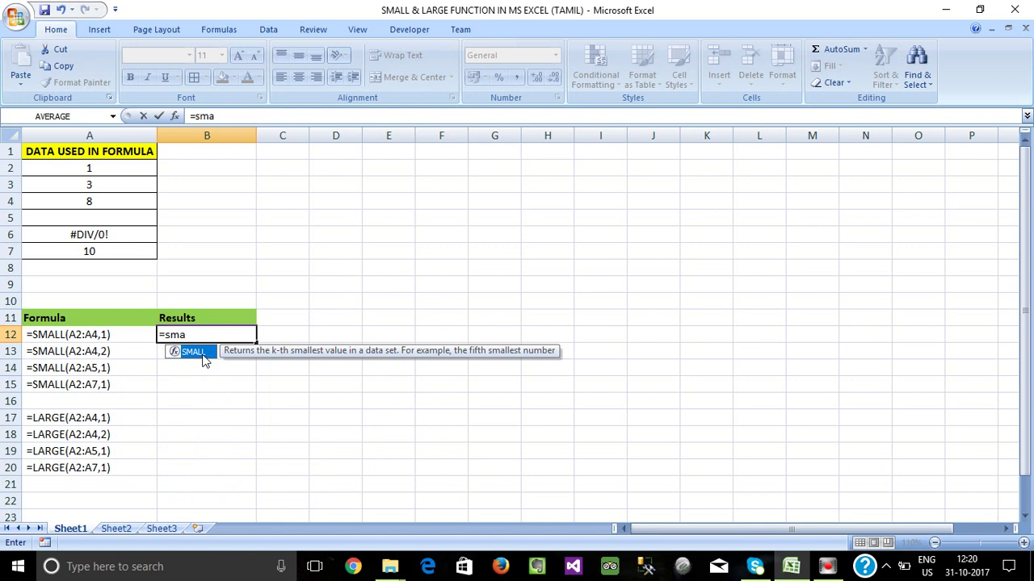
type("ll")
double_click(194, 352)
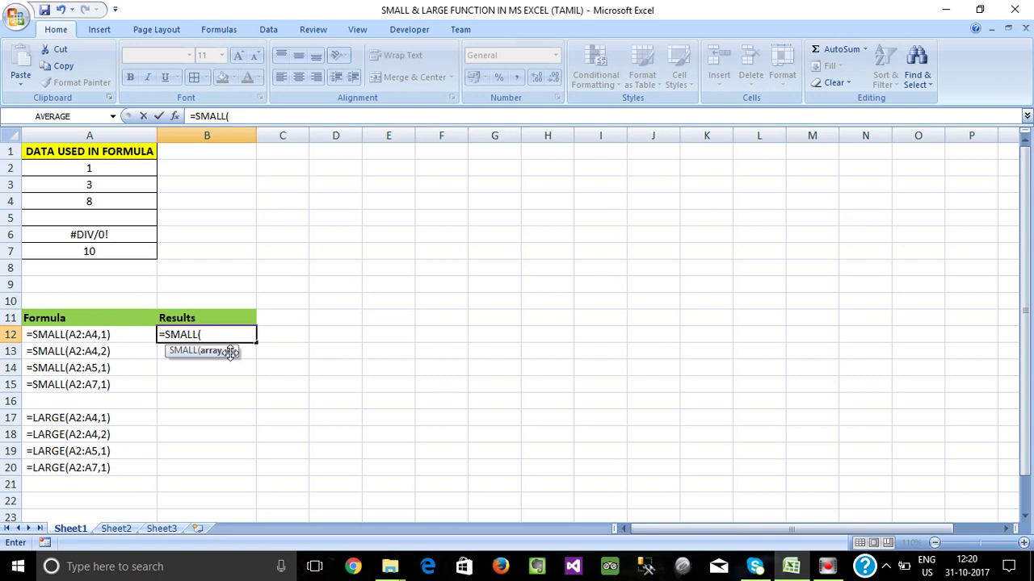
left_click(84, 169)
left_click_drag(84, 168, 84, 194)
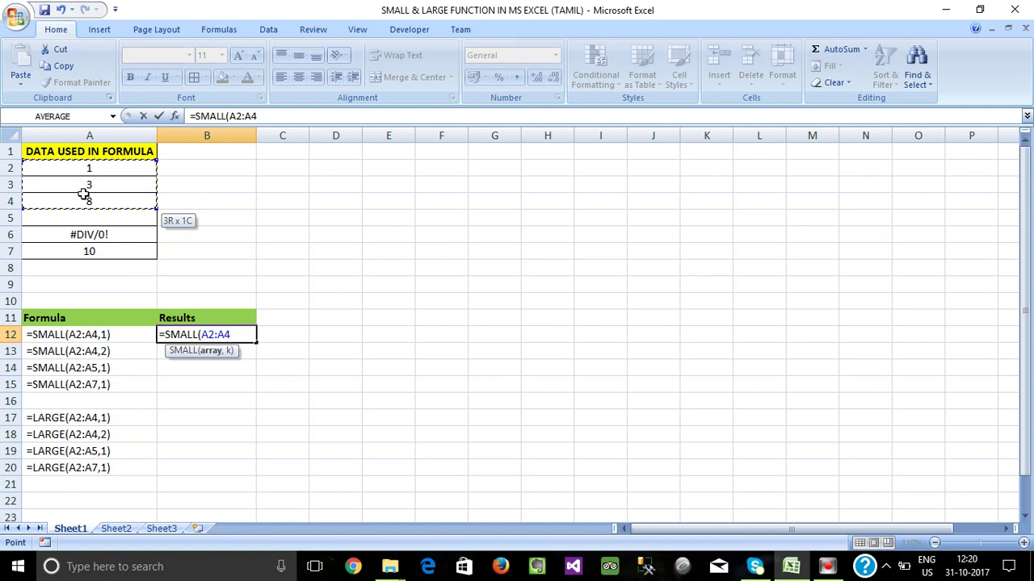
left_click_drag(84, 194, 84, 196)
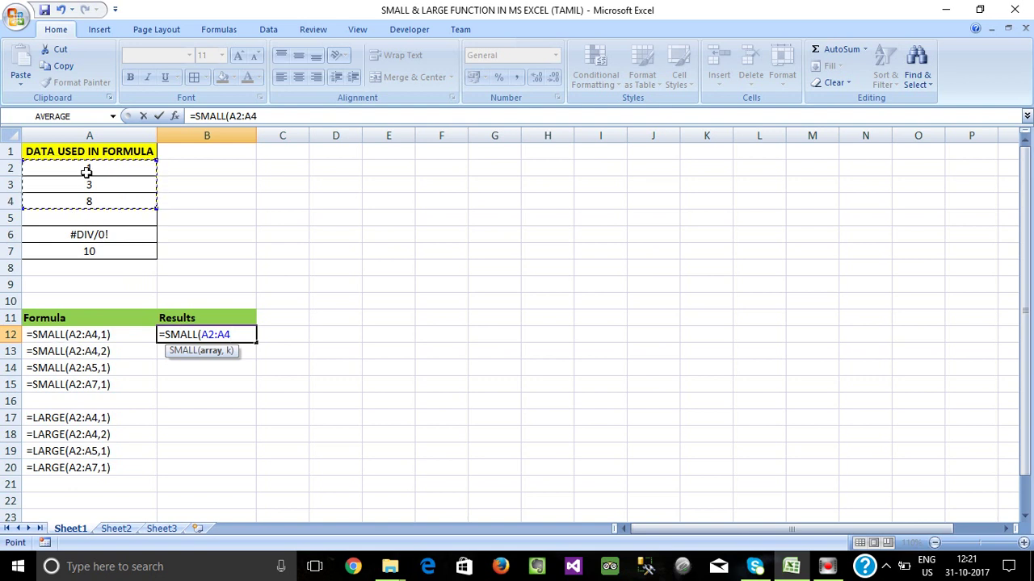
type(",")
type("1")
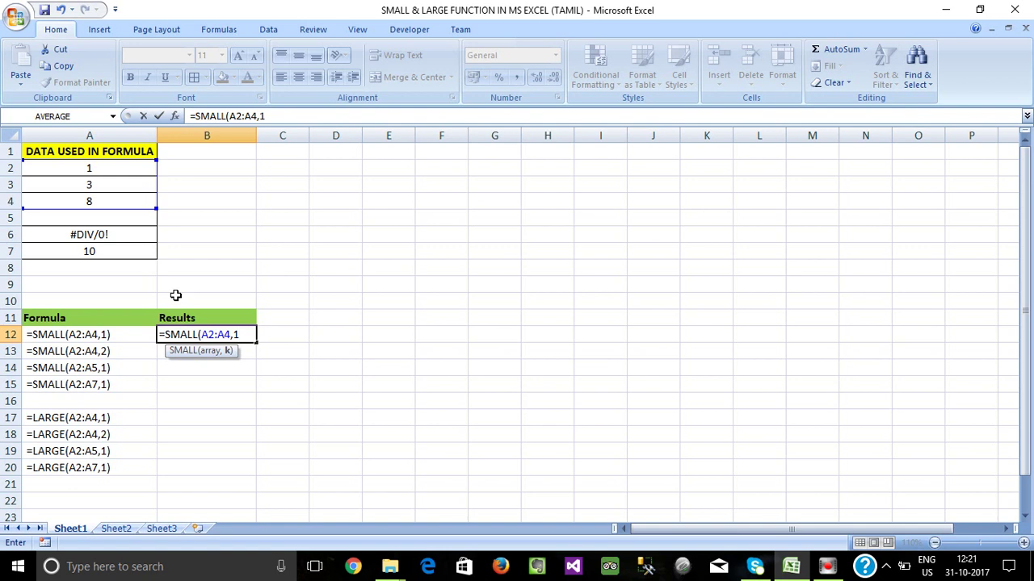
type(")")
key("Return")
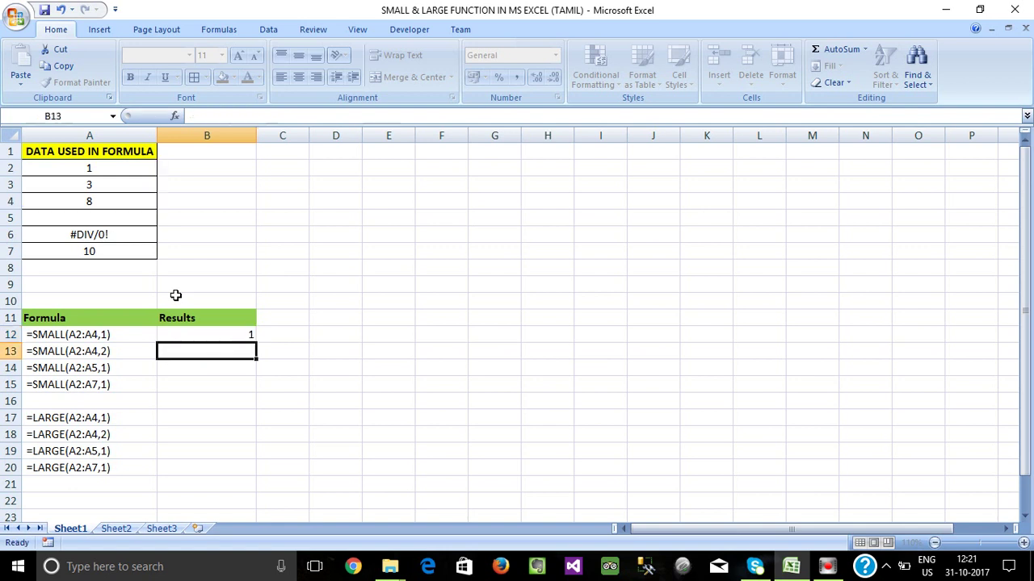
Center the Results column and review B12's formula and its A2:A4 range.
left_click(198, 135)
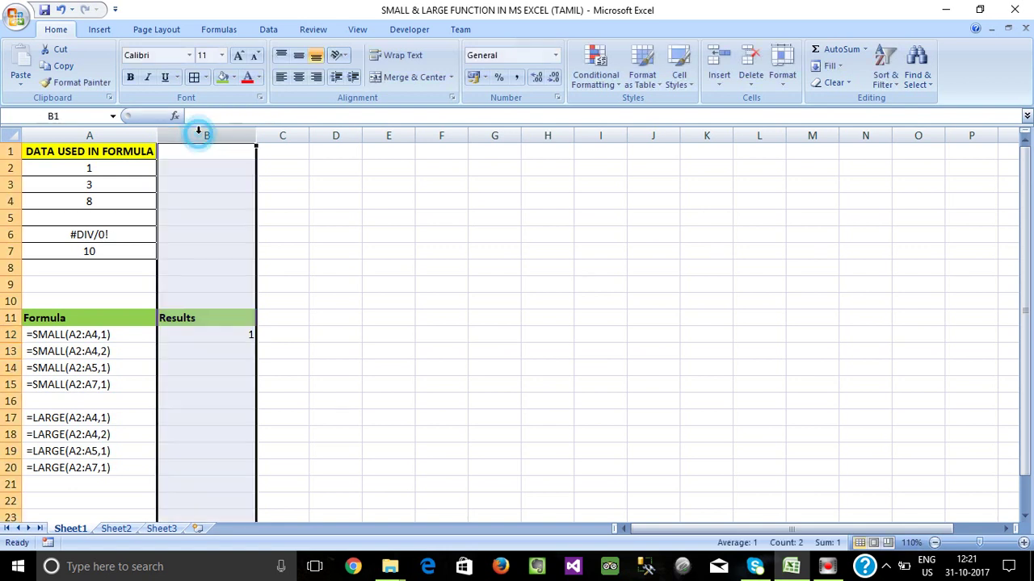
left_click(298, 77)
left_click(217, 334)
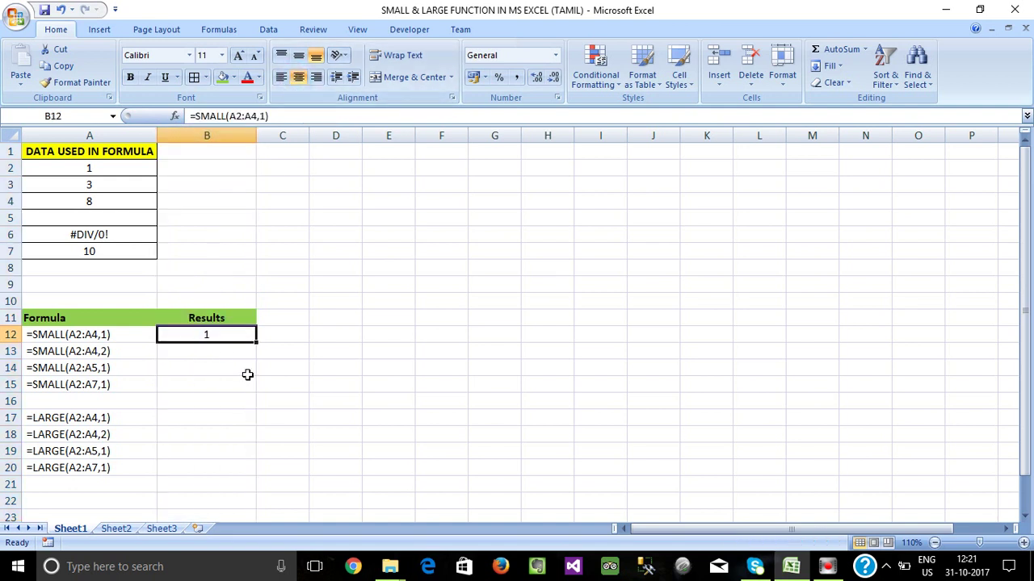
left_click(82, 169)
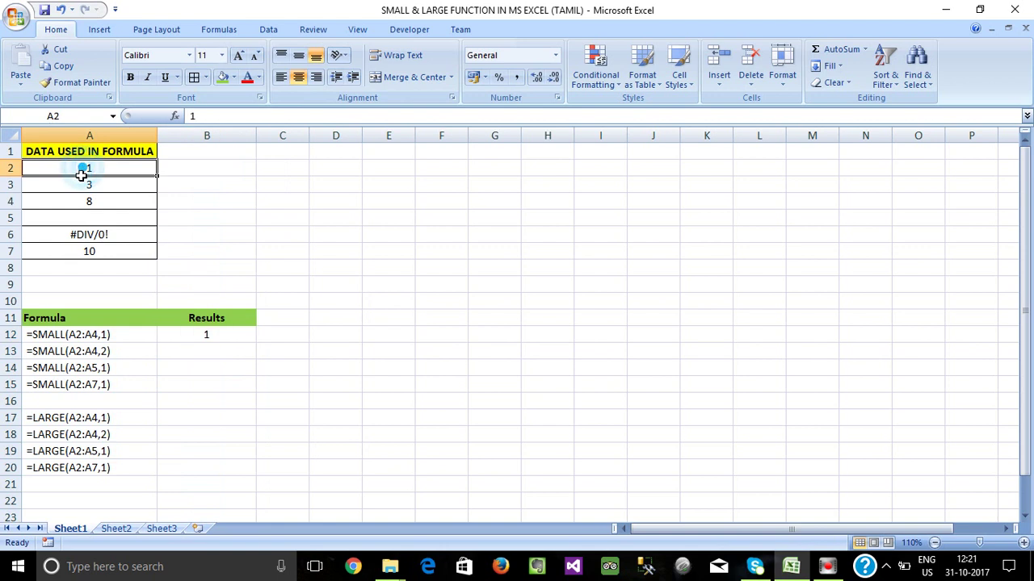
left_click_drag(83, 170, 81, 197)
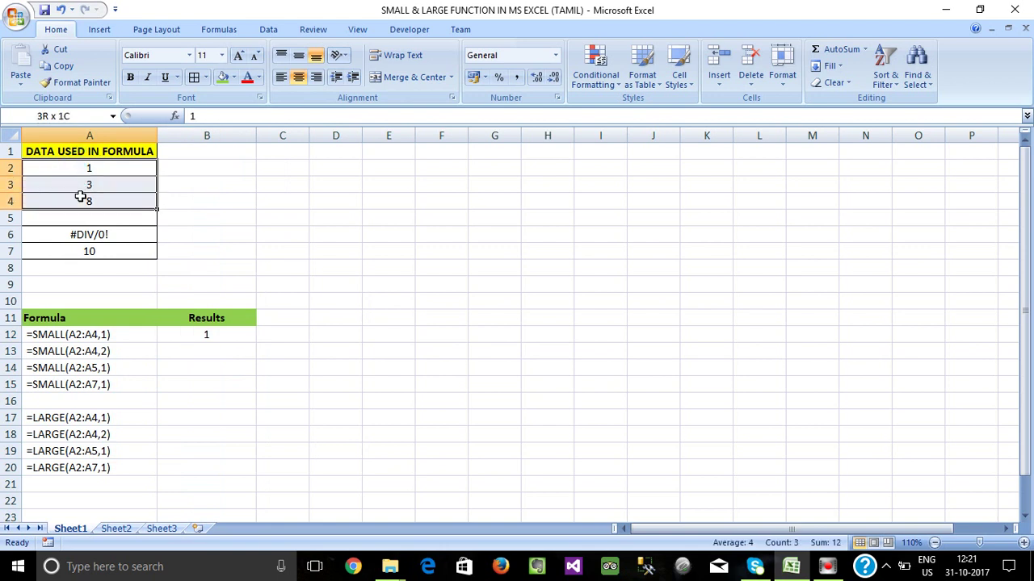
double_click(208, 334)
key("Return")
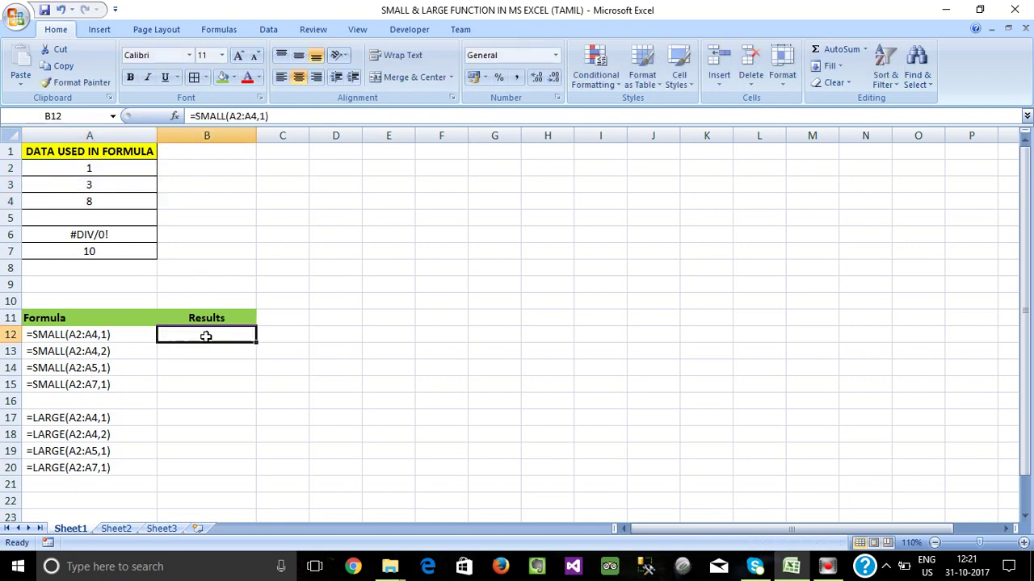
Enter =SMALL(A2:A4,2) in B13, returning 3.
type("=")
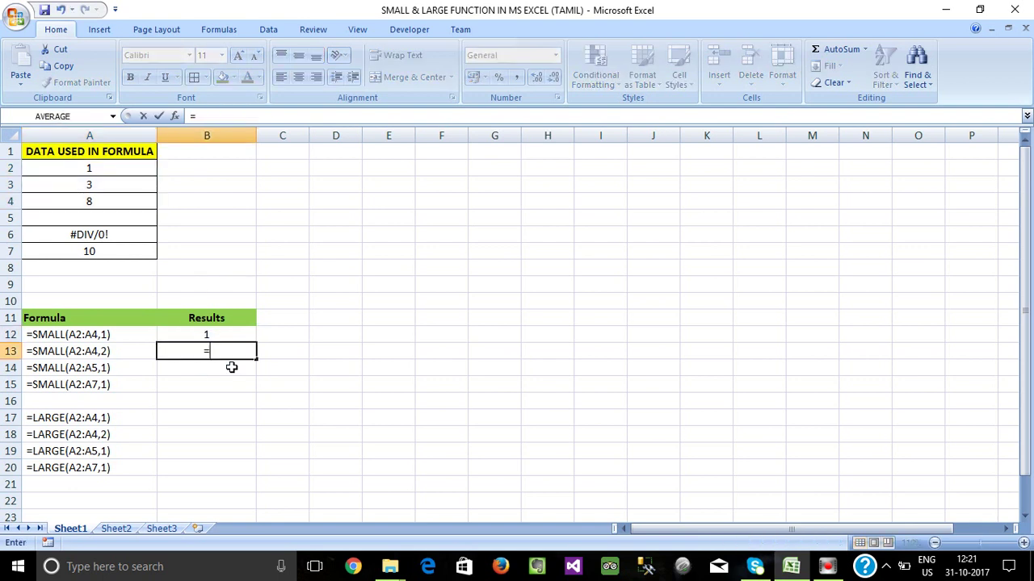
type("sm")
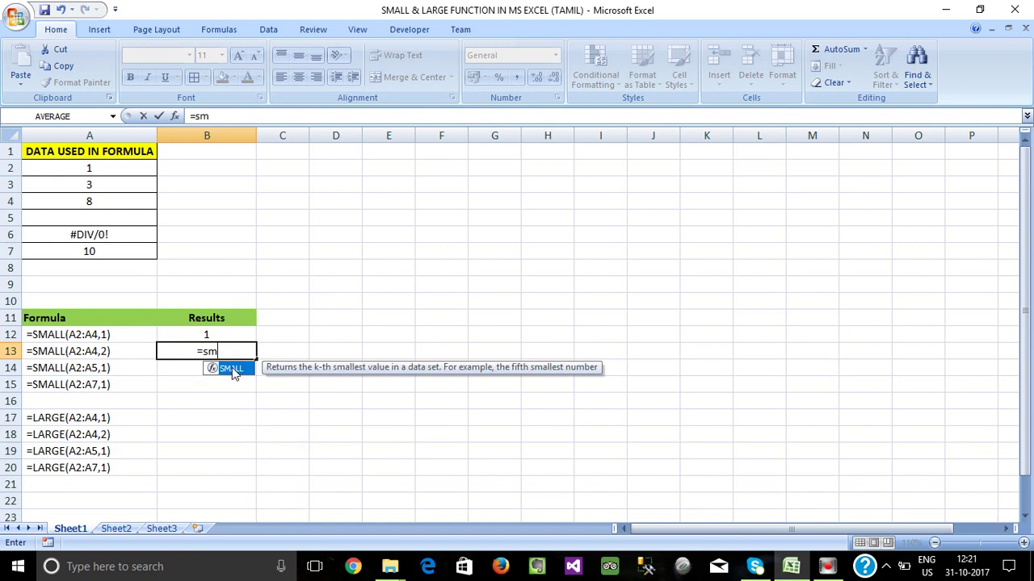
double_click(233, 369)
left_click_drag(85, 168, 86, 200)
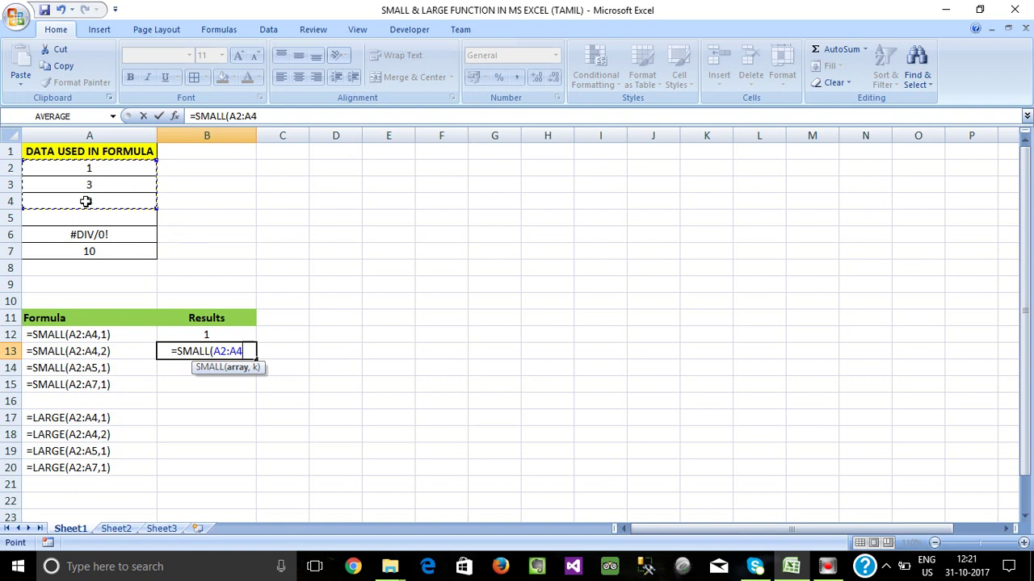
type(",")
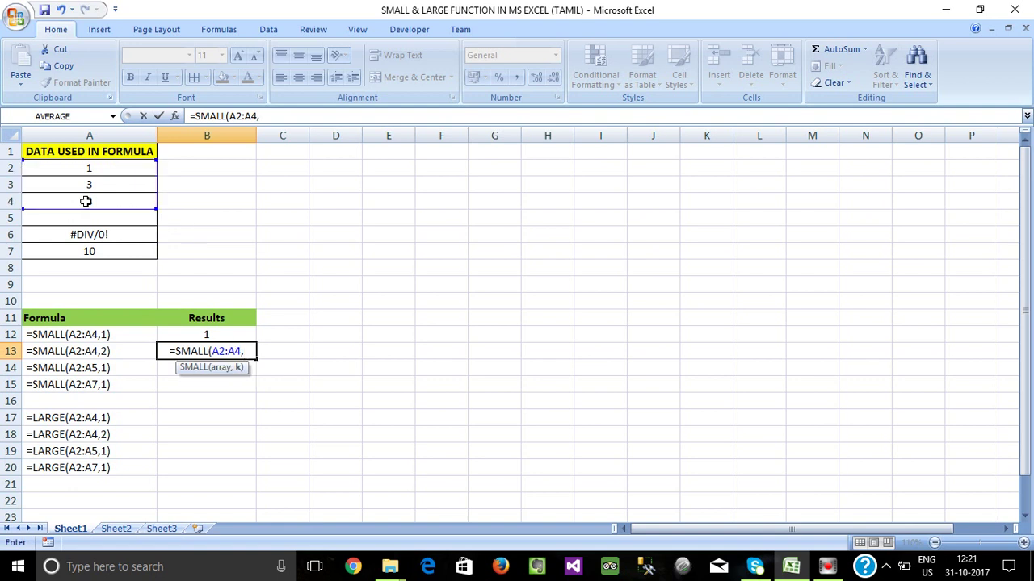
type("2")
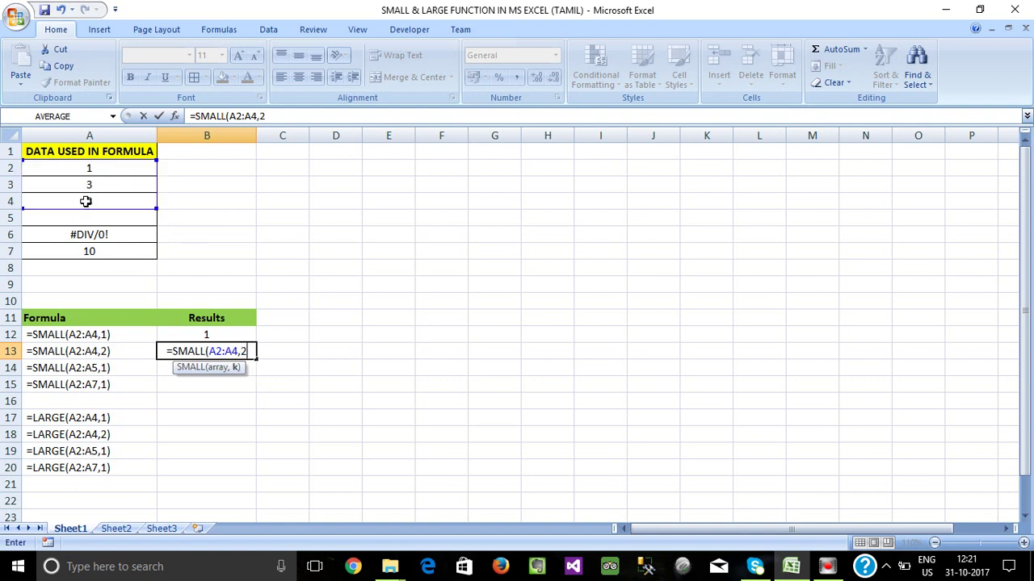
type(")")
key("Return")
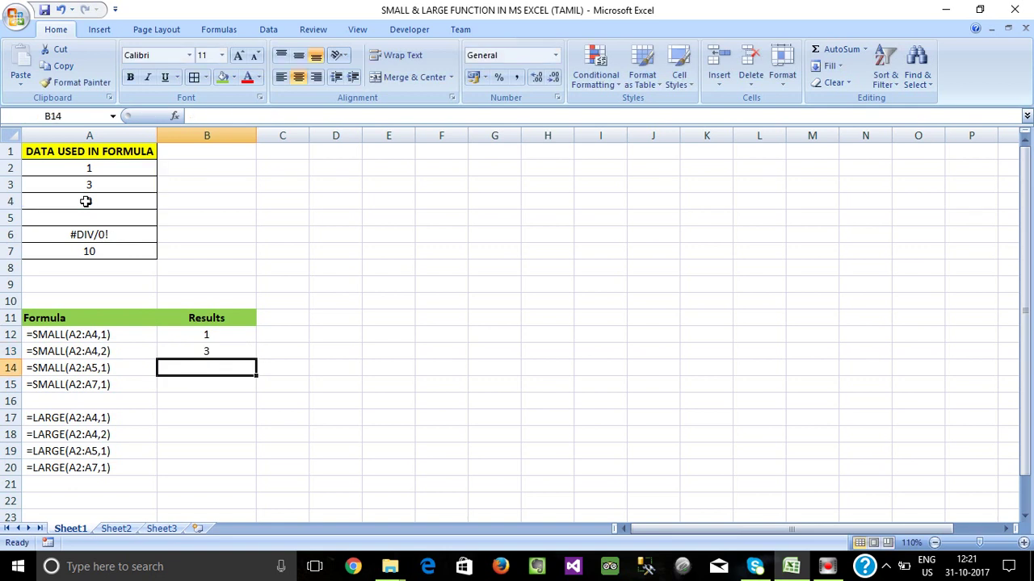
left_click_drag(100, 168, 103, 196)
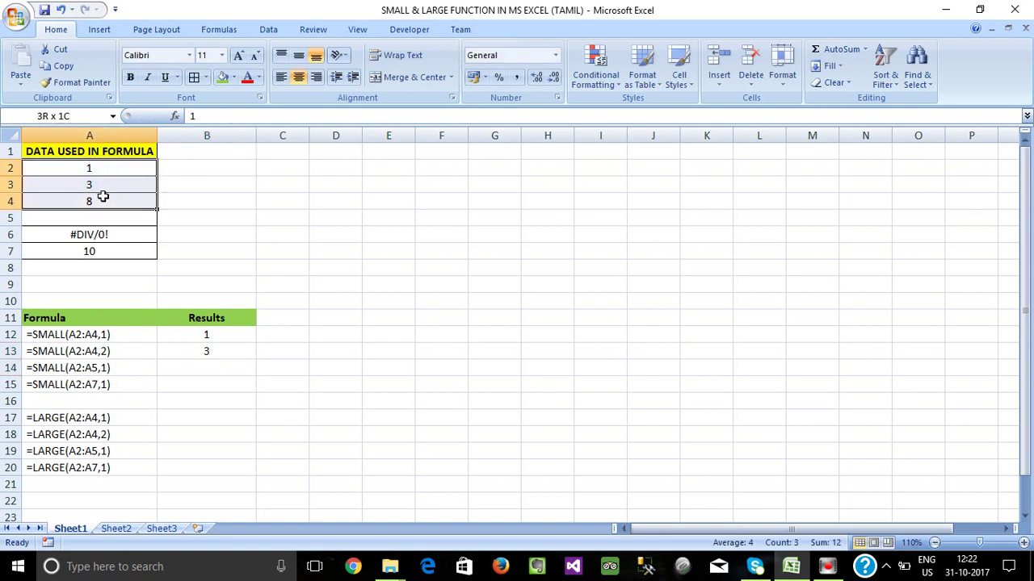
Change the data so A3 holds 5 and A2 holds 6.
left_click(95, 186)
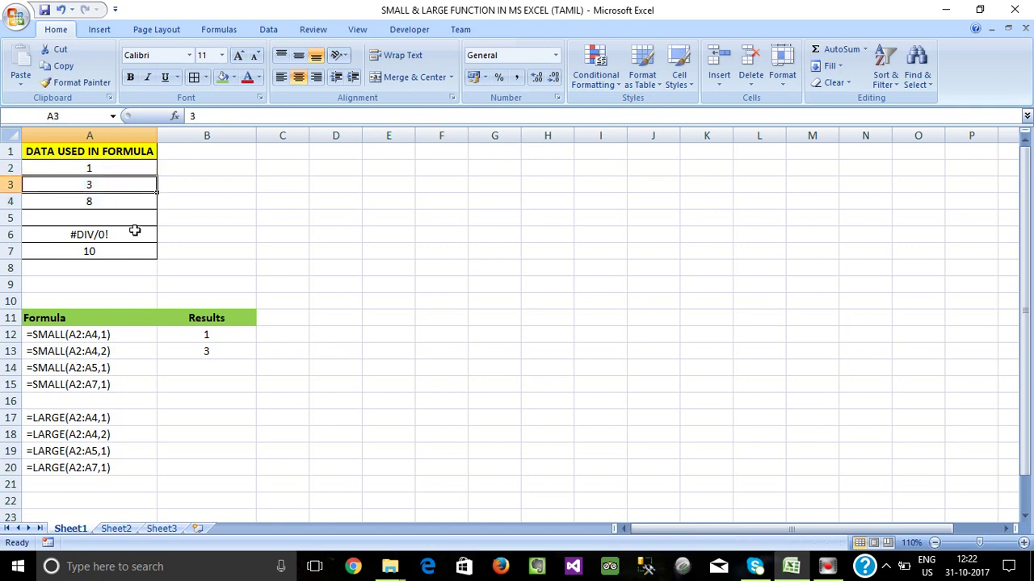
type("5")
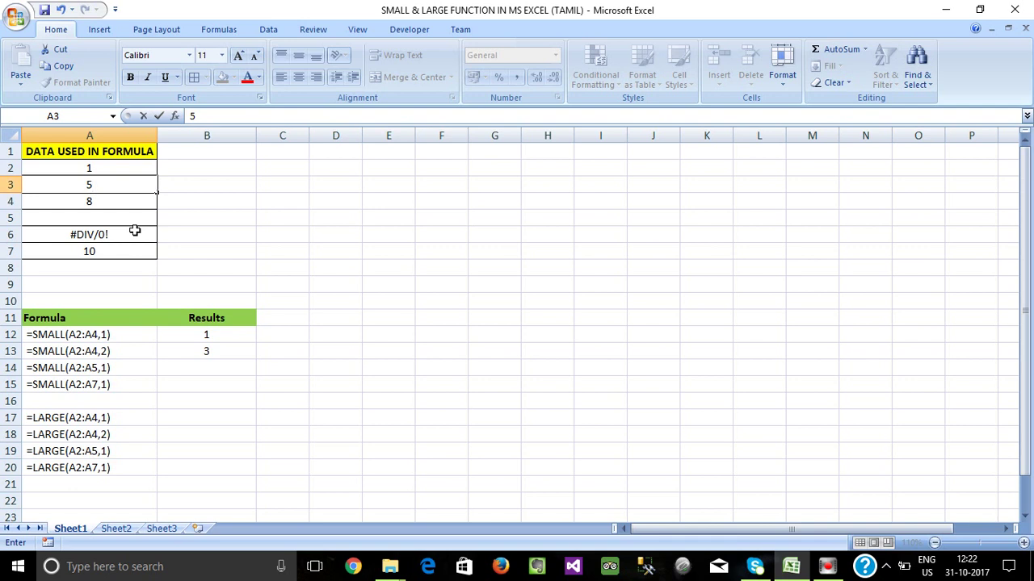
key("Return")
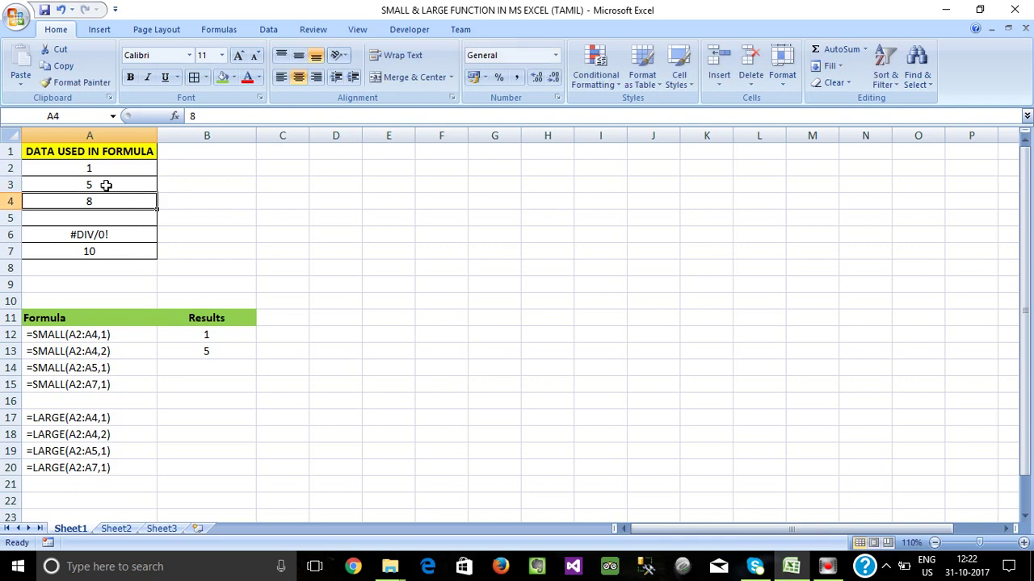
left_click(100, 167)
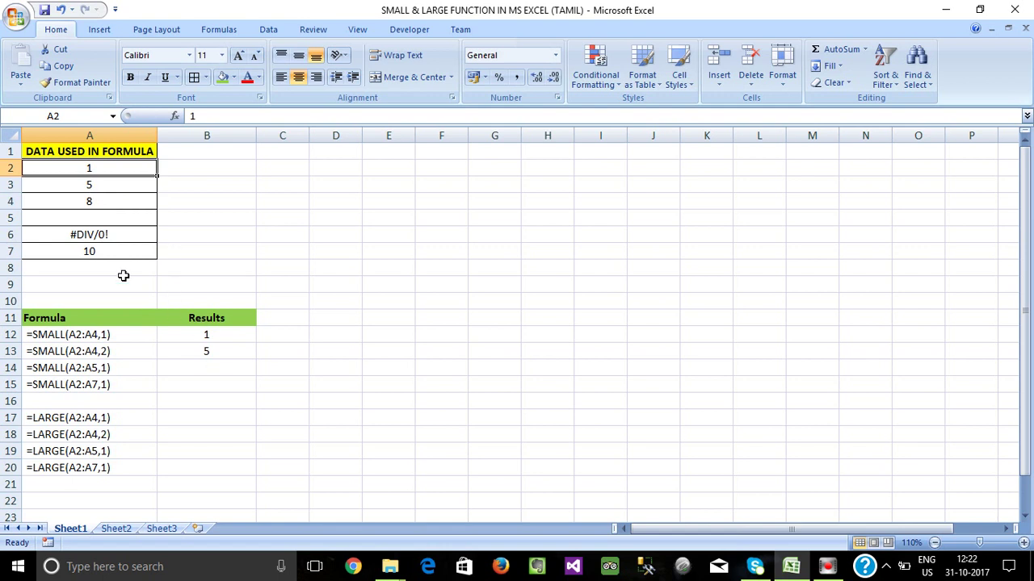
left_click(112, 170)
left_click(103, 167)
type("6")
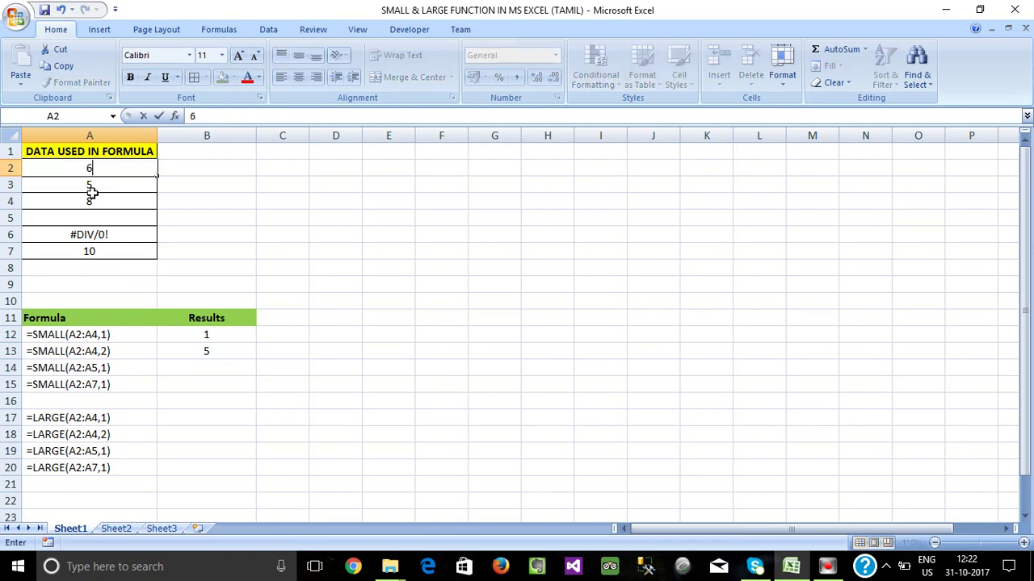
key("Return")
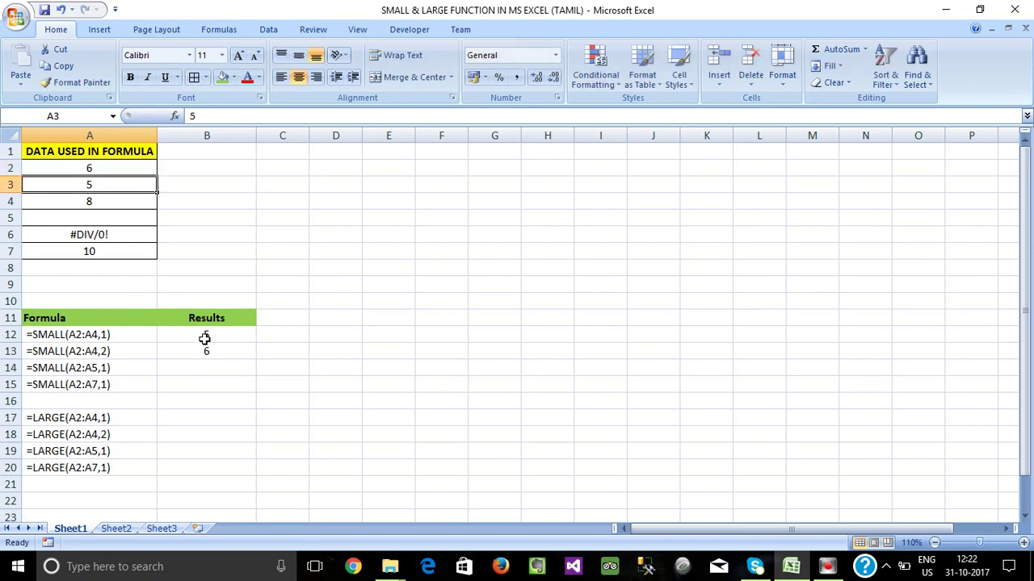
Check that B12 and B13 now recalculate to 5 and 6.
left_click(205, 338)
left_click_drag(204, 340, 204, 347)
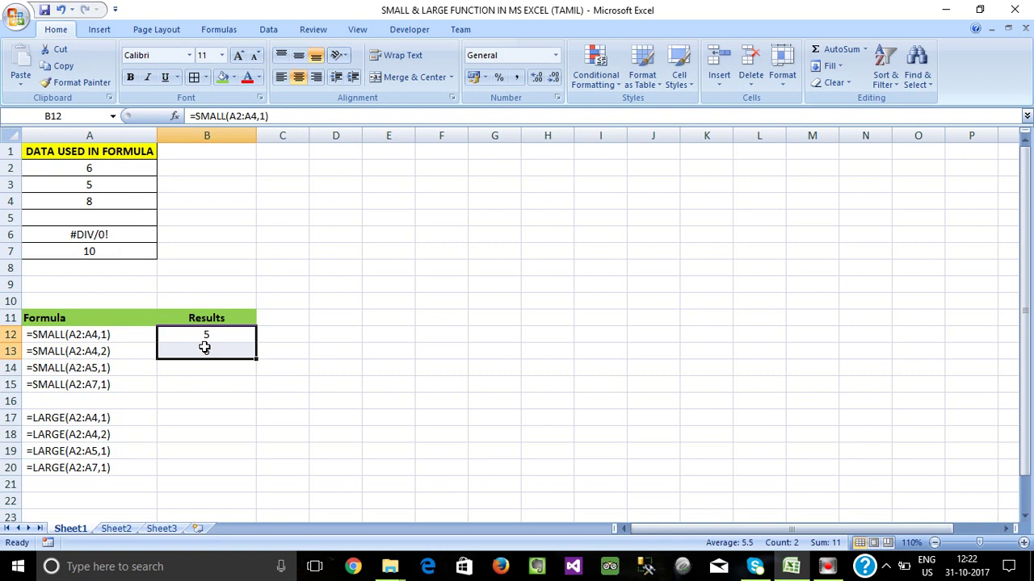
left_click(204, 340)
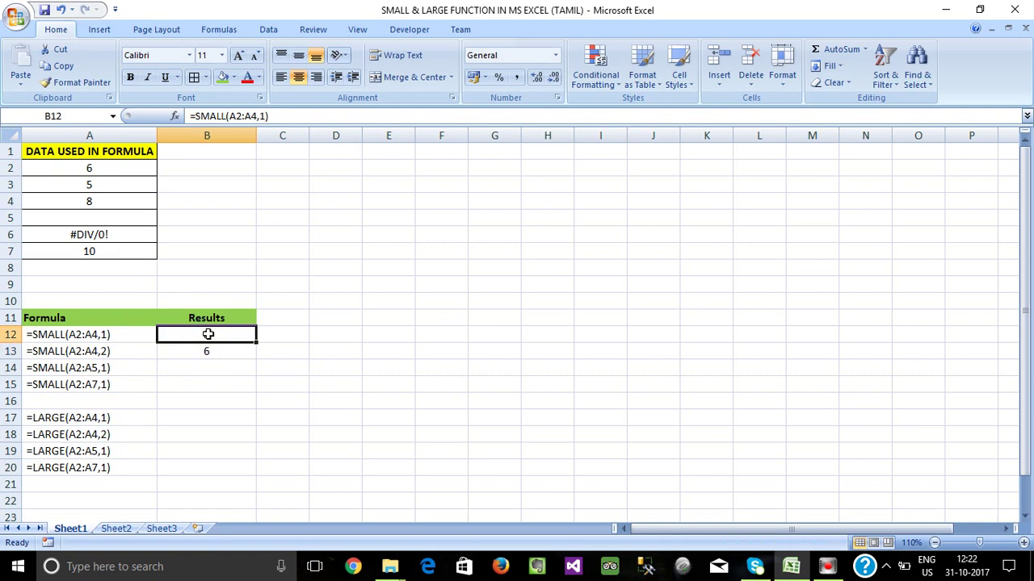
left_click(205, 352)
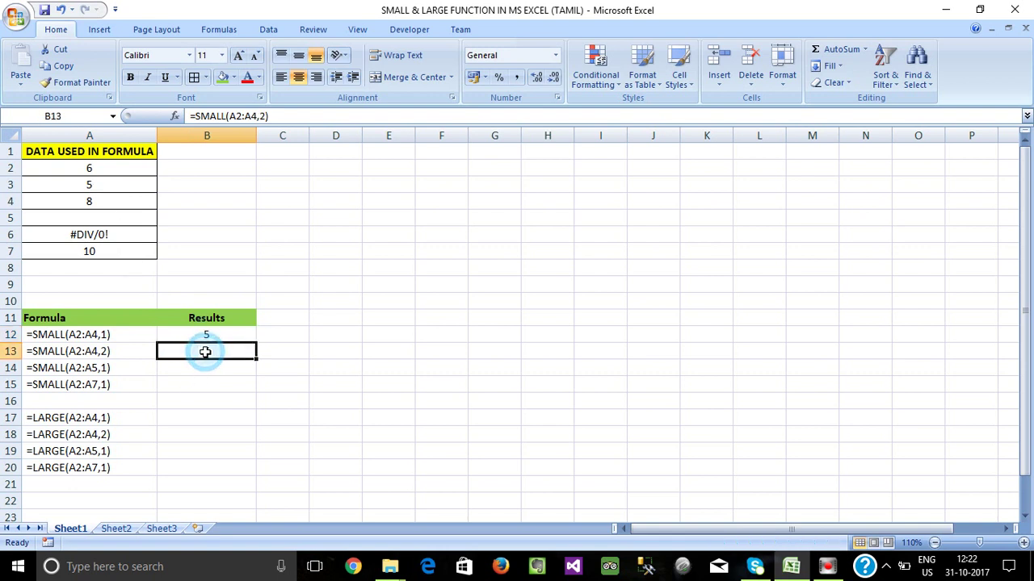
left_click_drag(96, 171, 97, 198)
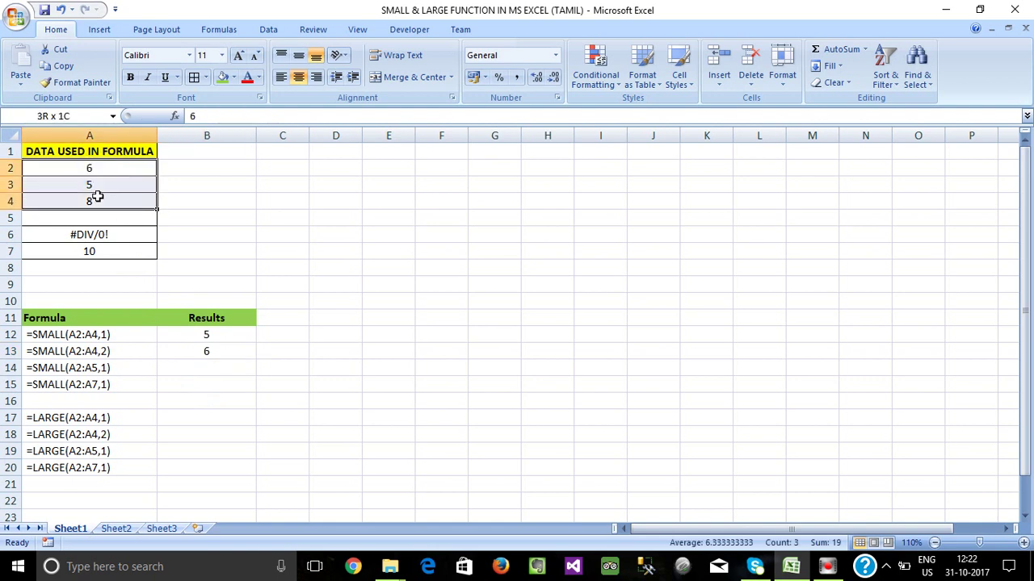
left_click(195, 336)
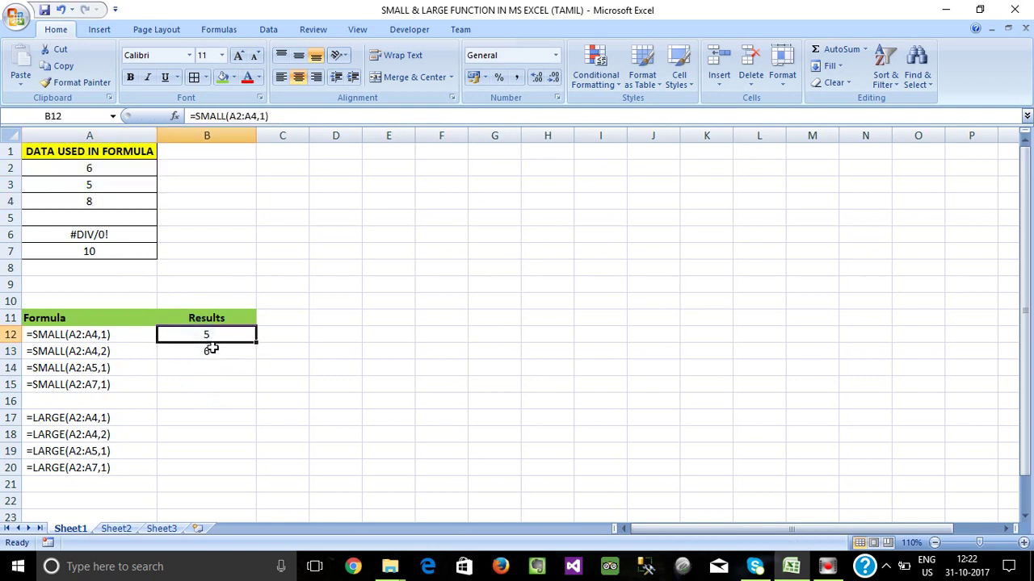
Highlight A2:A5, including the blank cell, to show its statistics before filling B14.
left_click(180, 368)
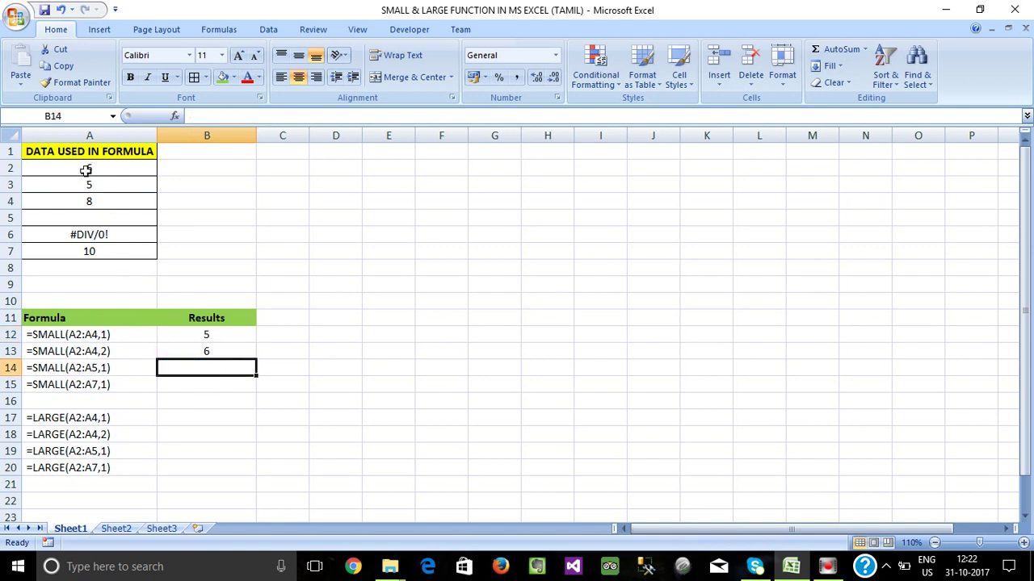
left_click_drag(105, 216, 93, 173)
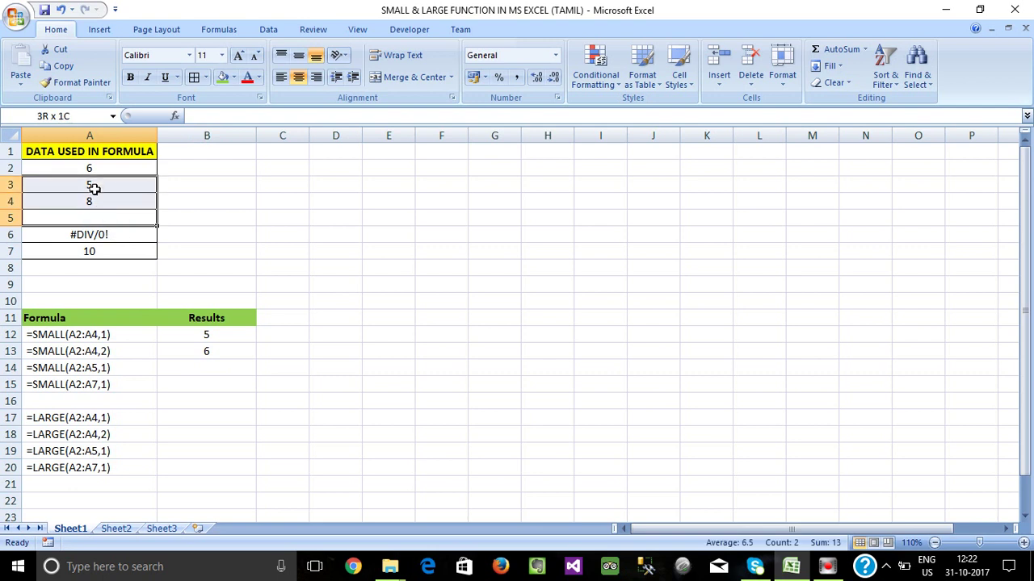
left_click_drag(93, 172, 107, 216)
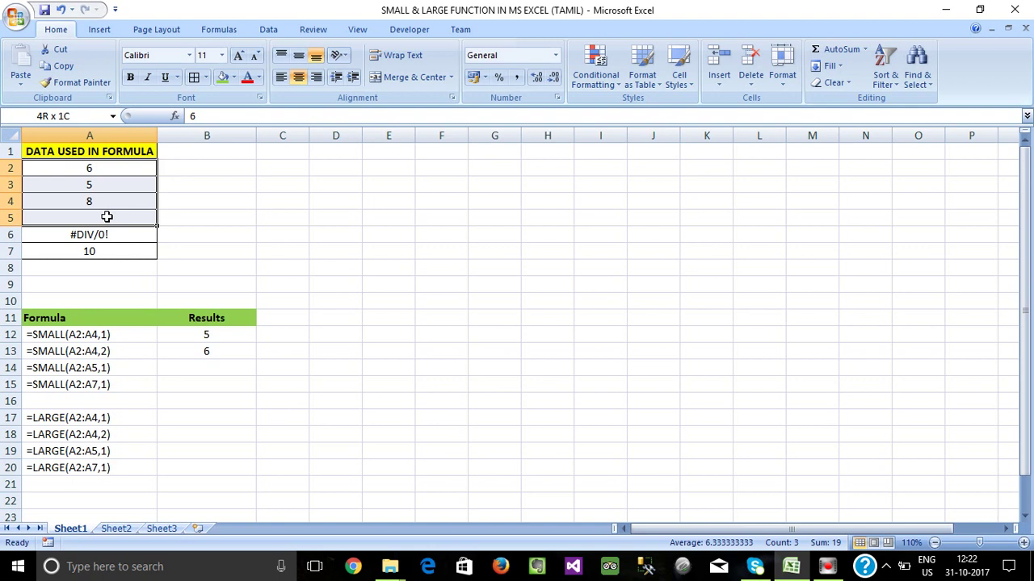
left_click(188, 365)
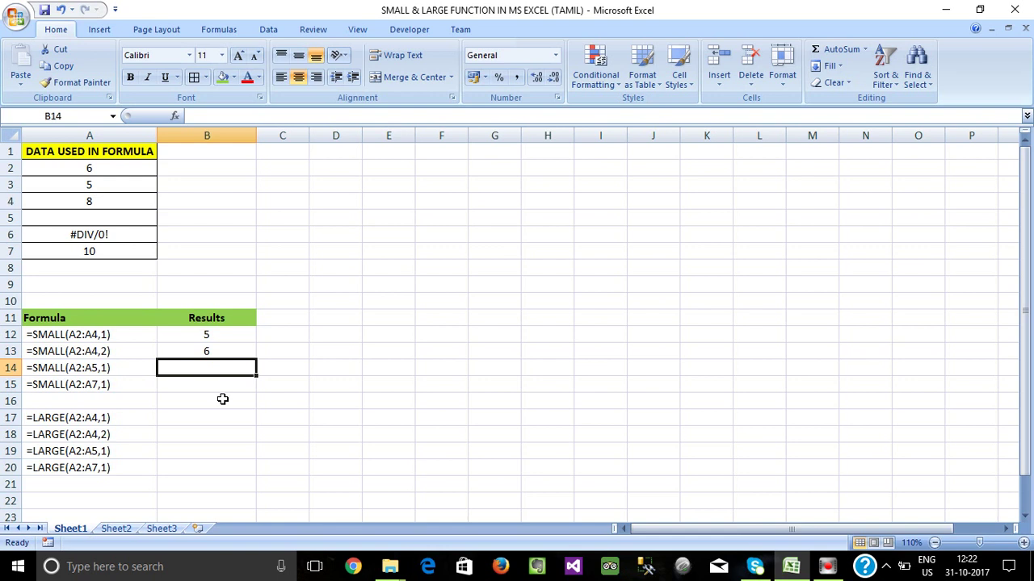
Enter =SMALL(A2:A5,1) in B14, returning 5.
type("=sma")
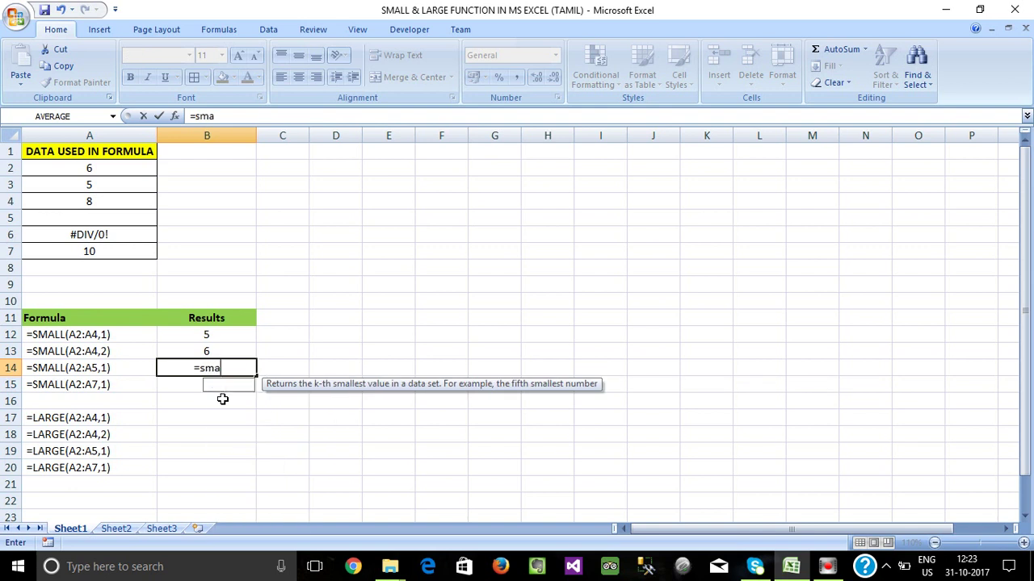
key("Tab")
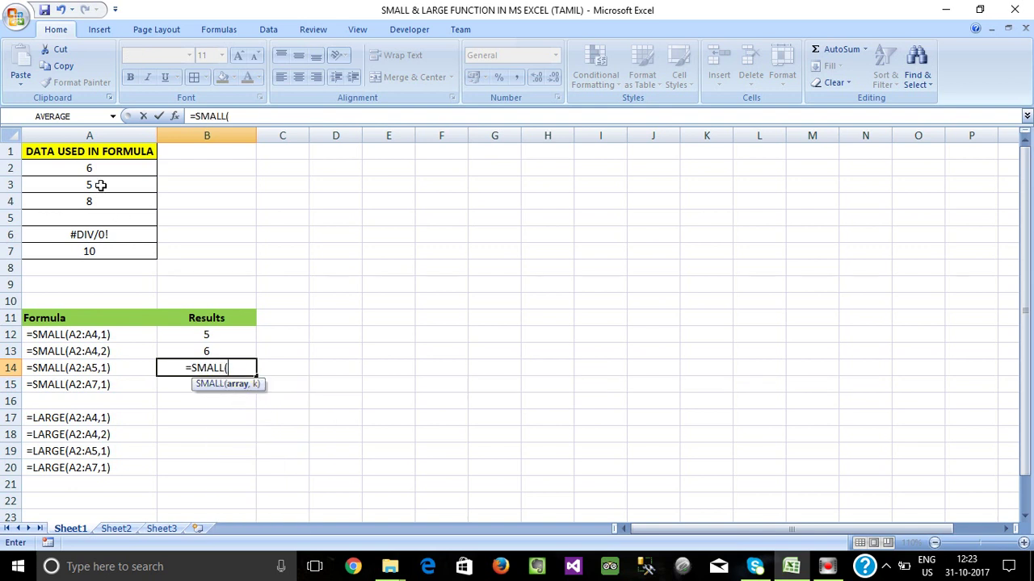
left_click_drag(89, 168, 89, 212)
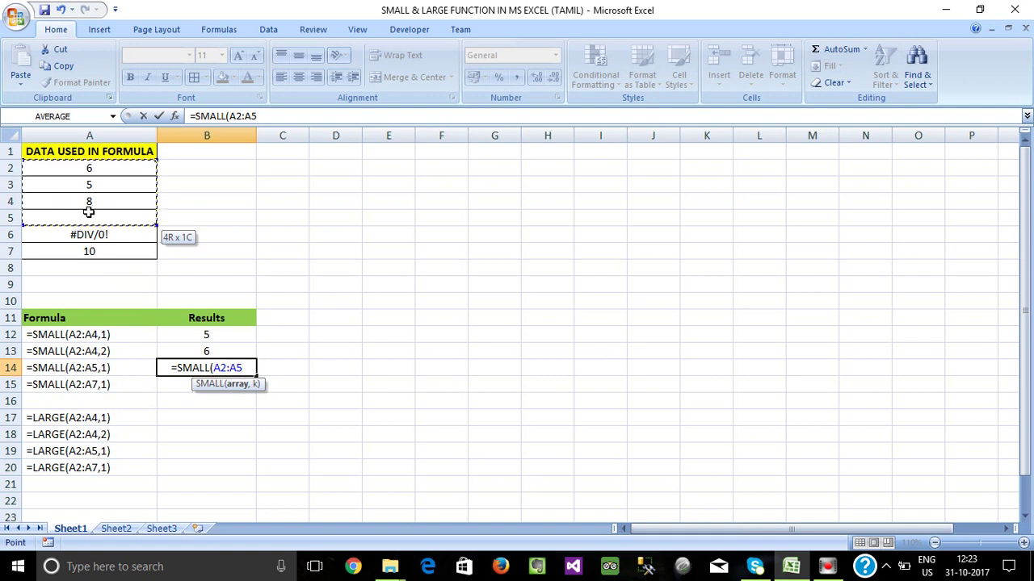
left_click_drag(89, 212, 89, 212)
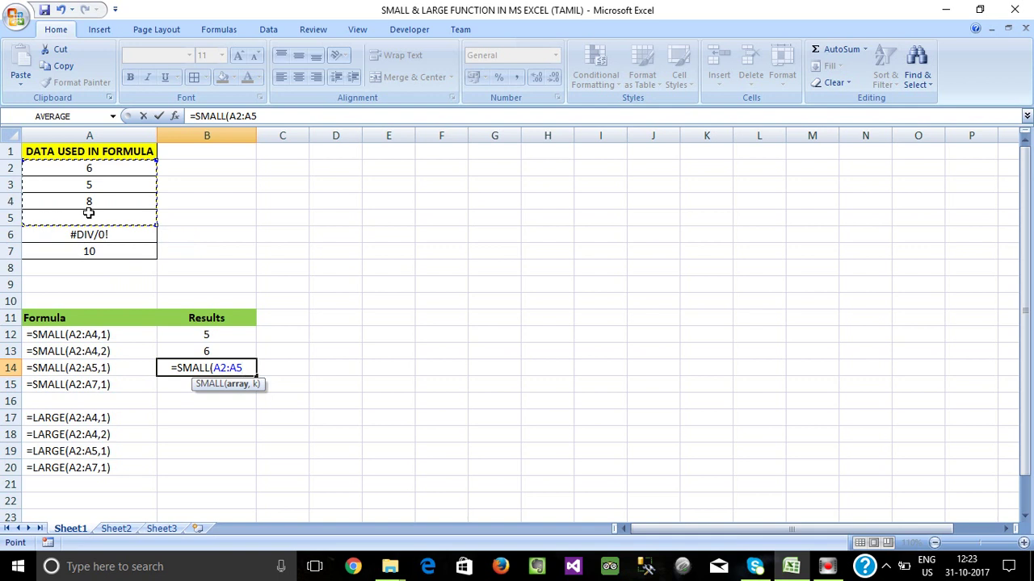
type(",1)")
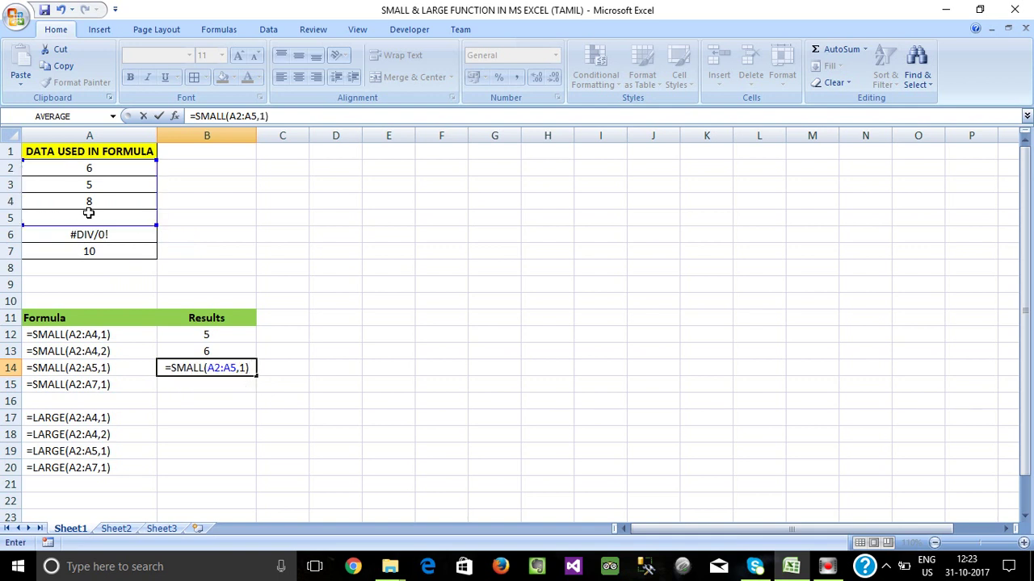
key("Return")
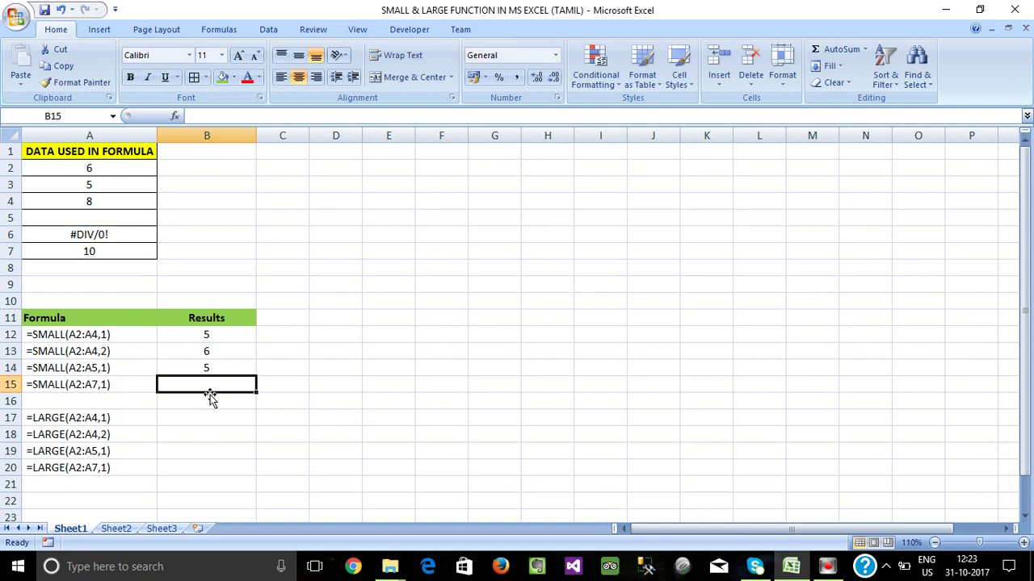
Show the count and sum of A2:A5 to explain the blank A5 being ignored.
left_click(211, 365)
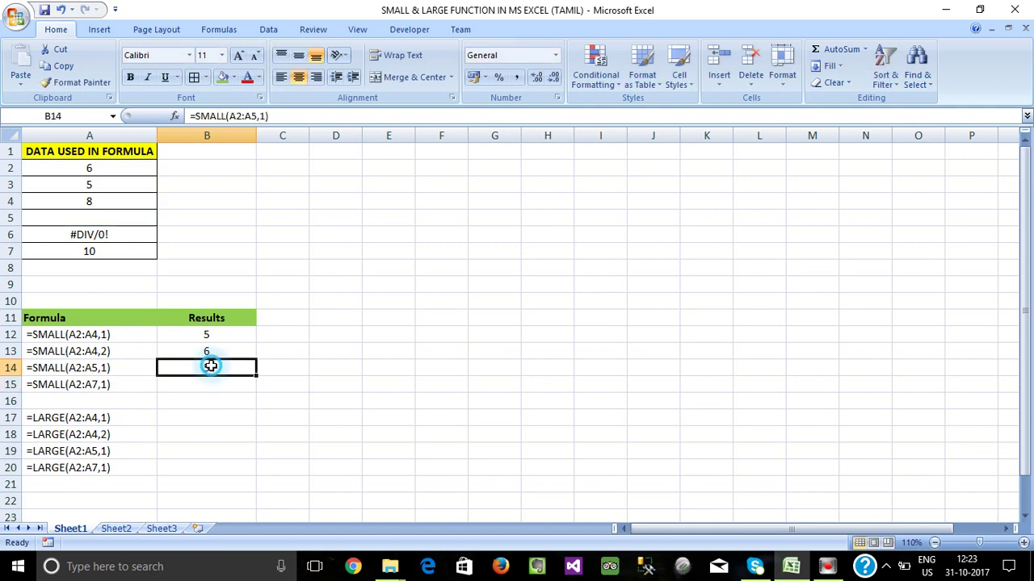
left_click(136, 215)
mouse_move(136, 215)
left_mouse_down()
mouse_move(132, 169)
mouse_move(93, 213)
left_mouse_up()
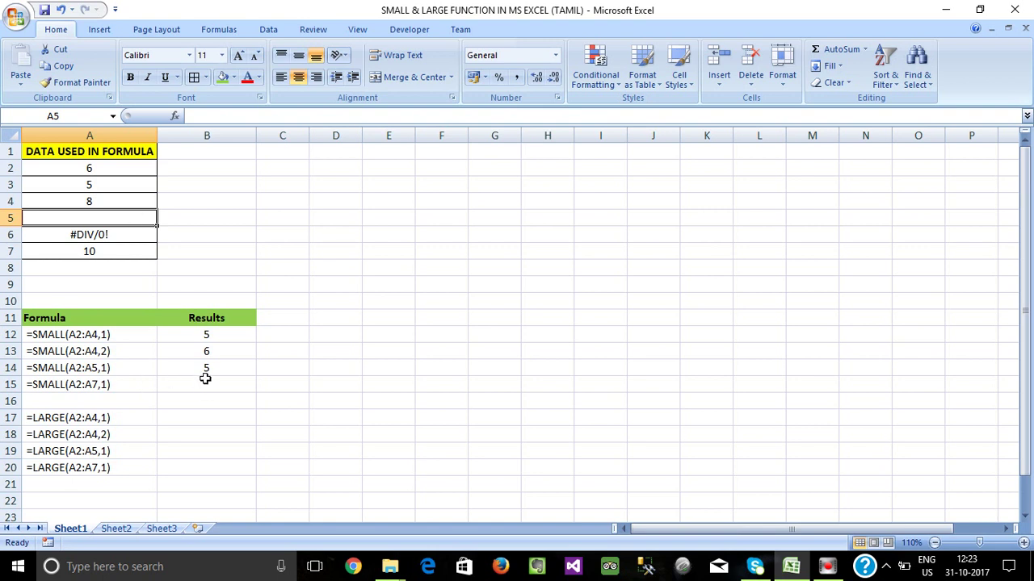
left_click(206, 383)
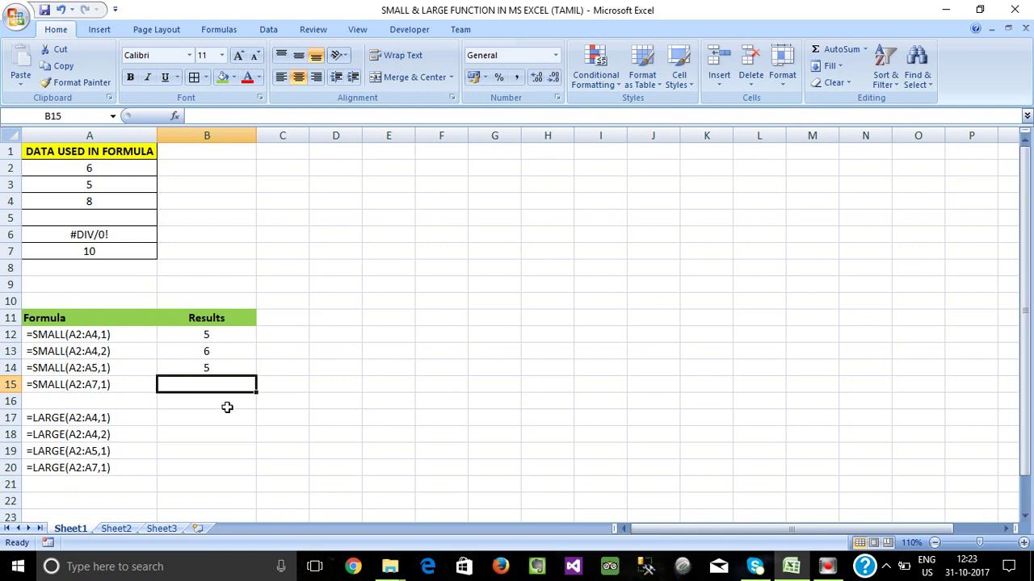
Enter =SMALL(A2:A7,1) in B15, a range that includes the #DIV/0! cell.
type("=")
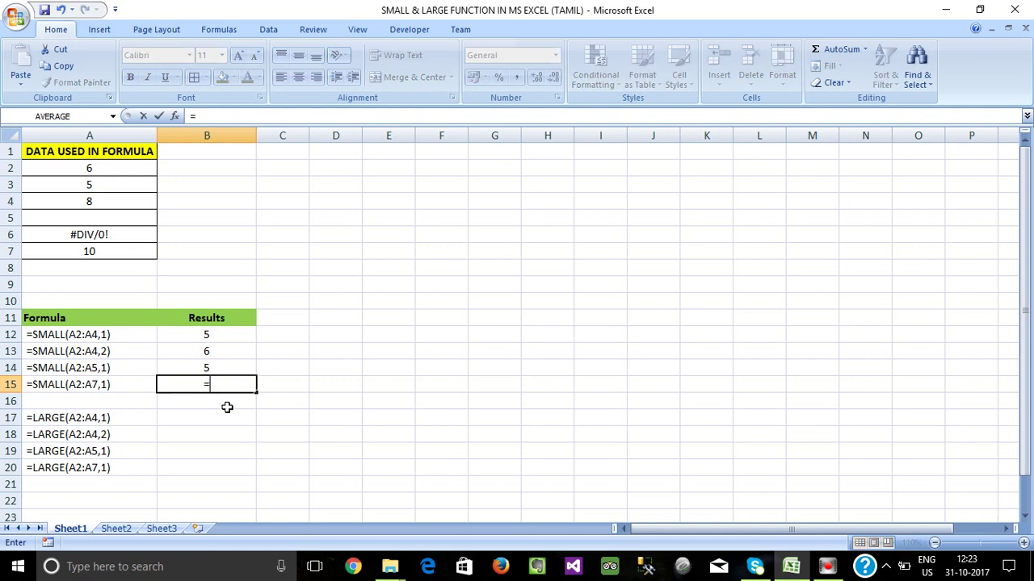
type("small")
double_click(226, 402)
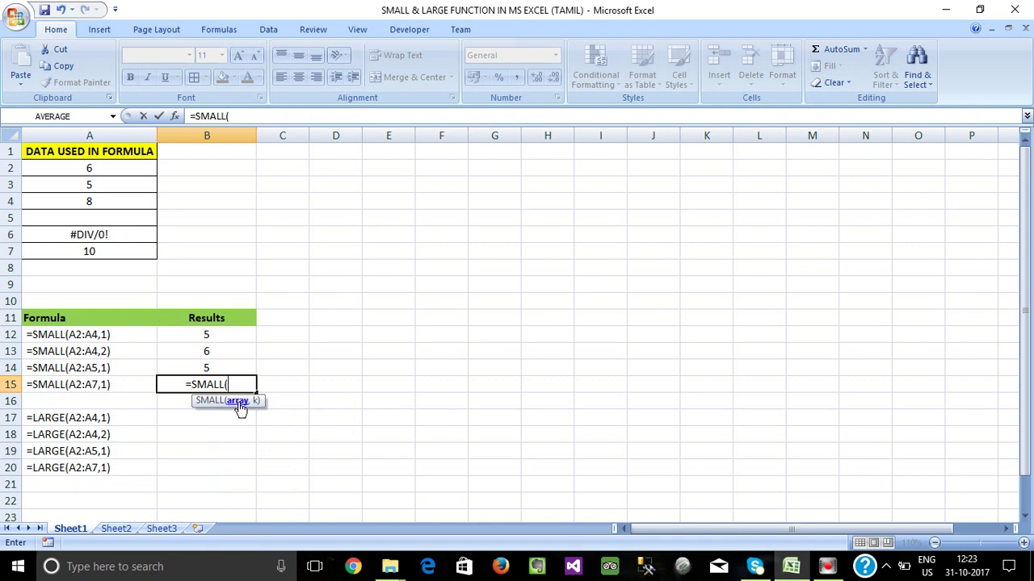
left_click_drag(72, 168, 74, 249)
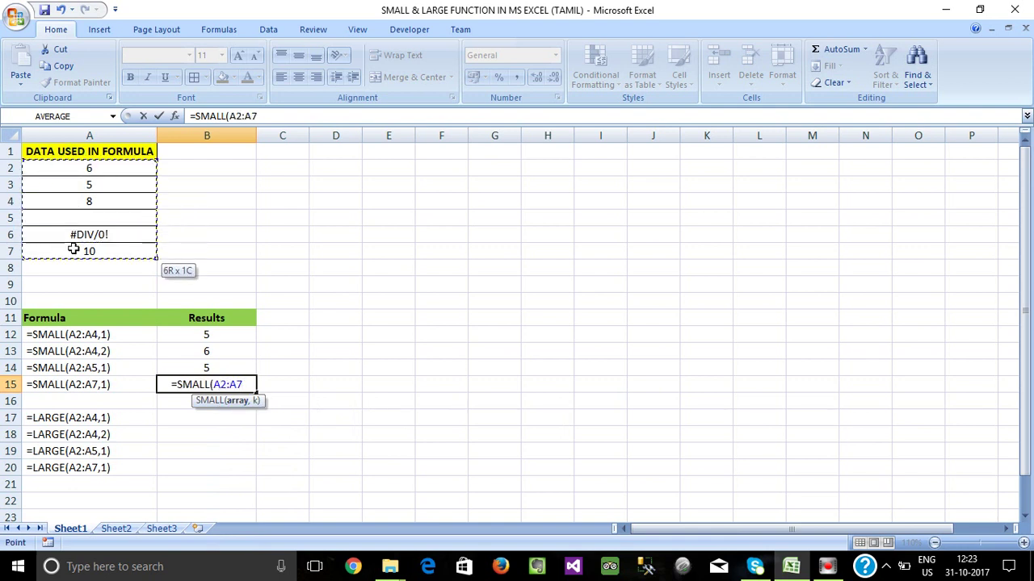
left_click_drag(74, 249, 70, 253)
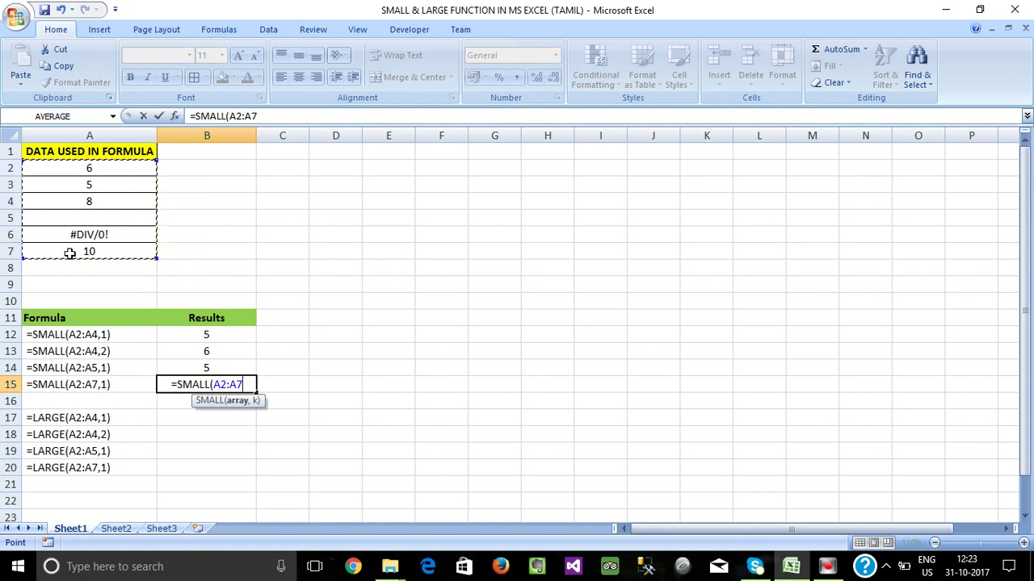
type(",")
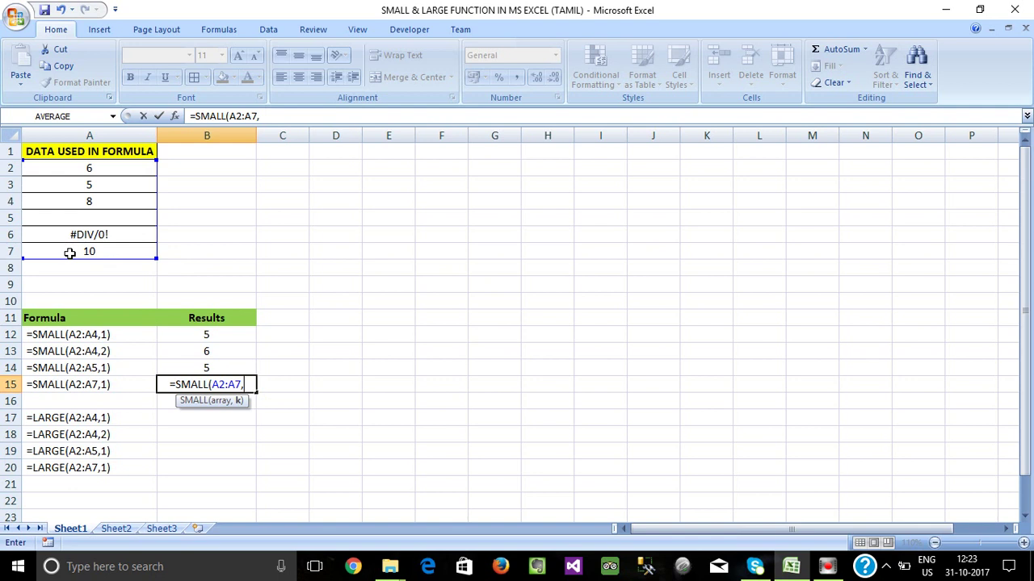
type("1")
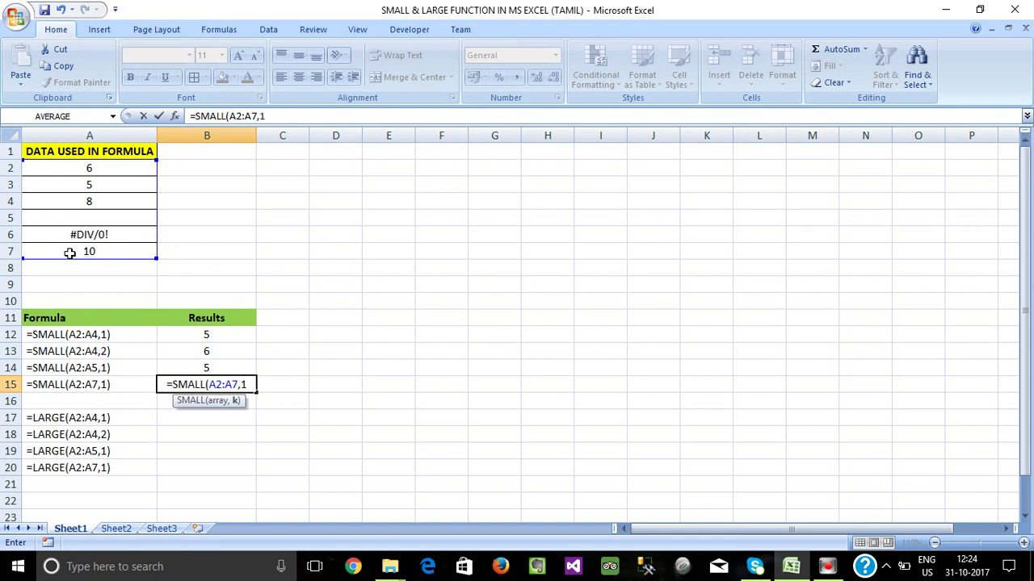
type(")")
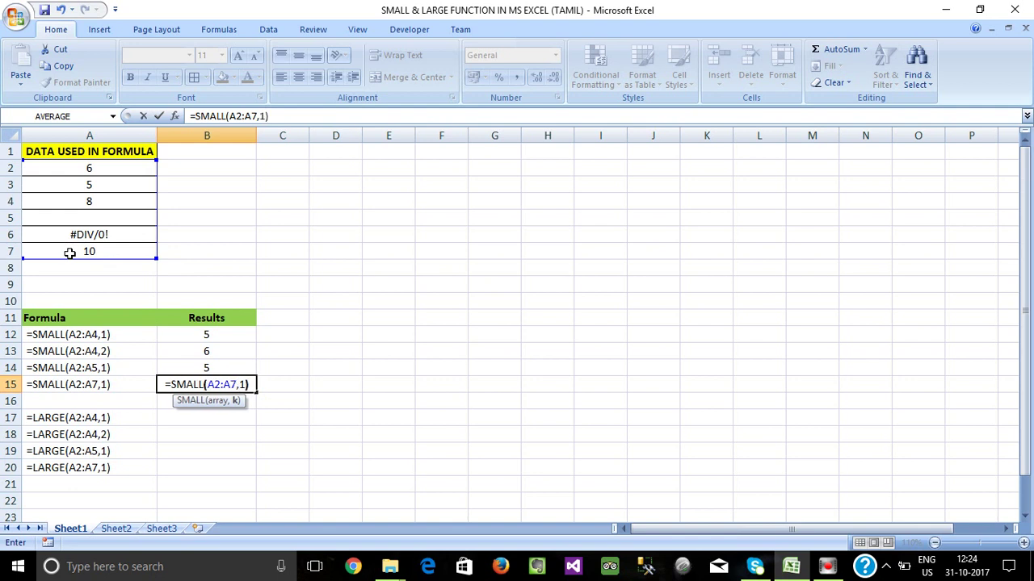
key("Return")
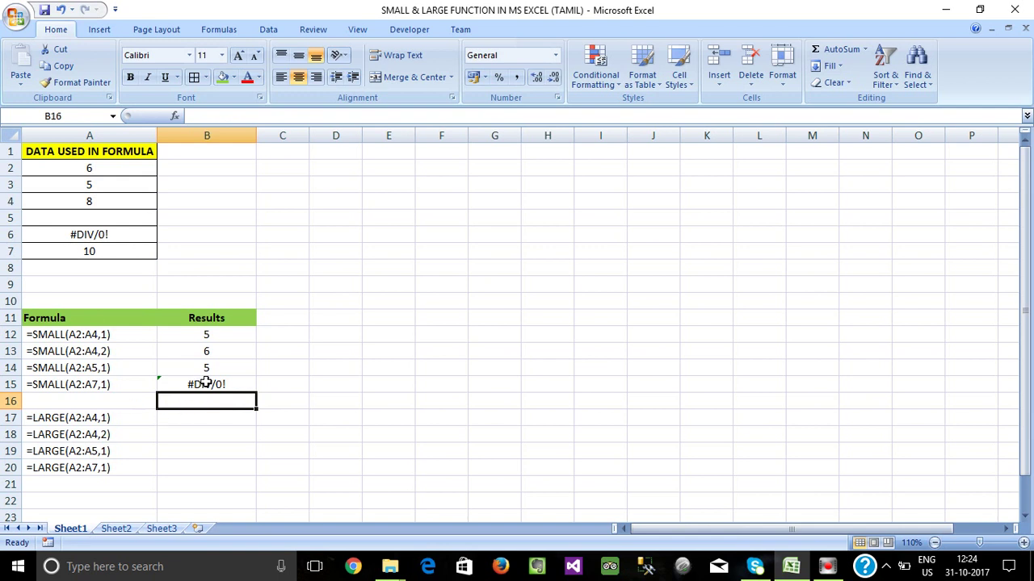
left_click(206, 382)
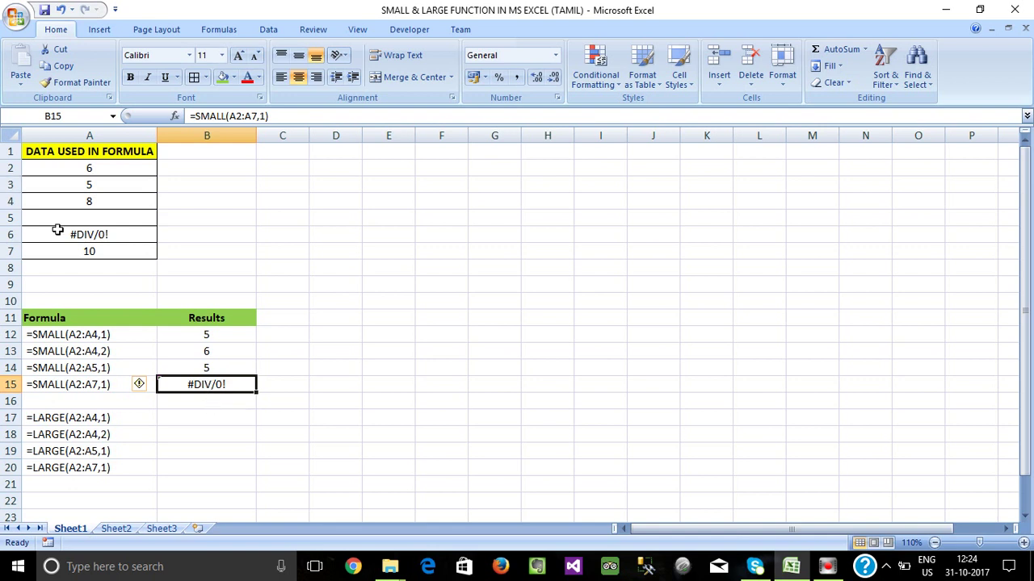
left_click_drag(91, 169, 93, 246)
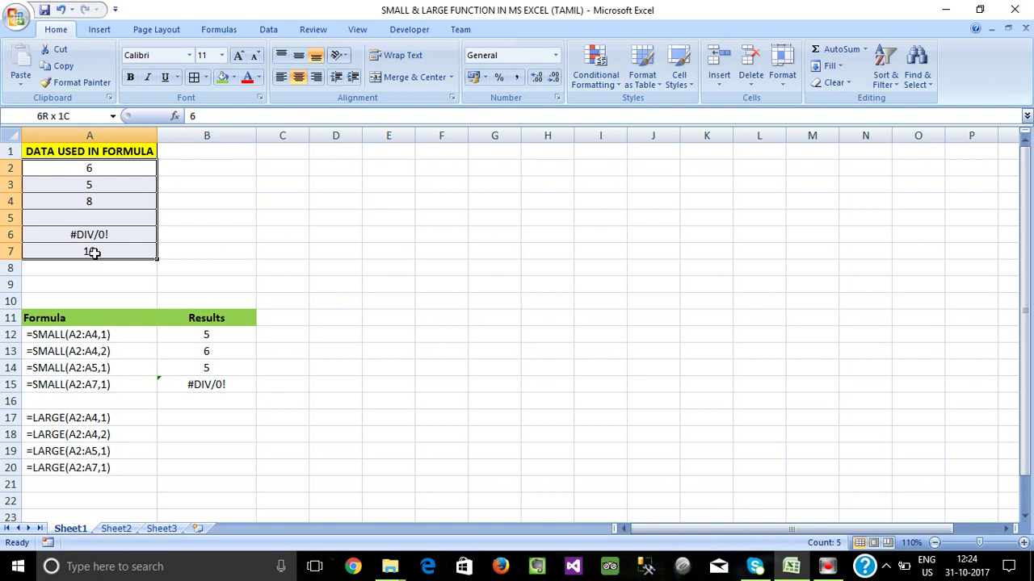
left_click(91, 234)
left_click(91, 165)
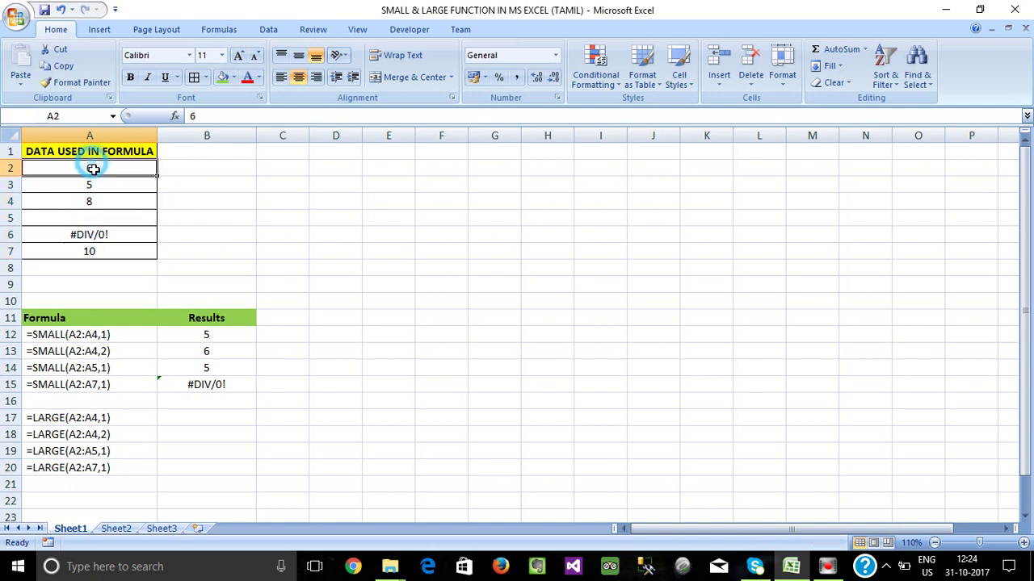
left_click_drag(91, 165, 95, 251)
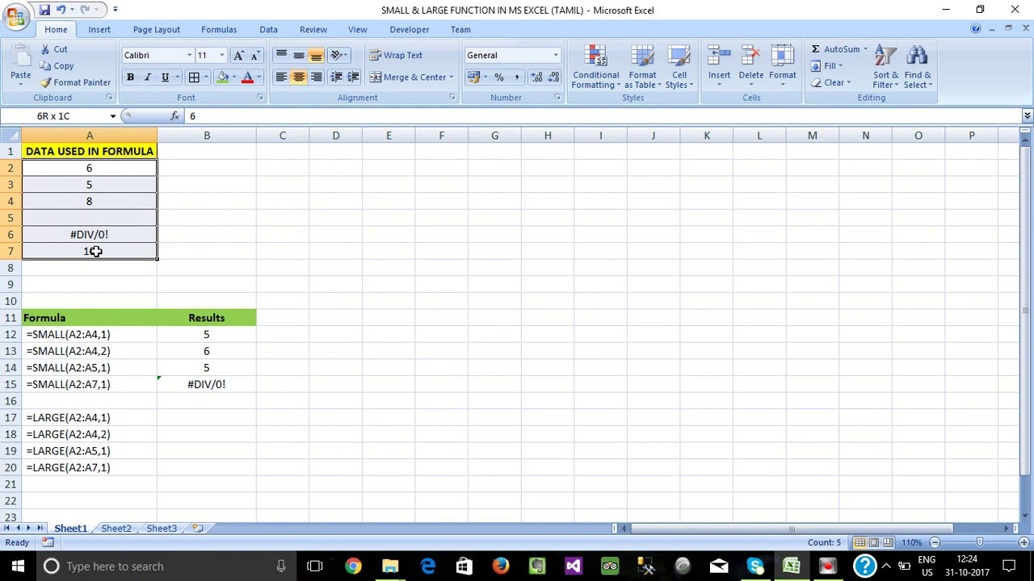
left_click(184, 380)
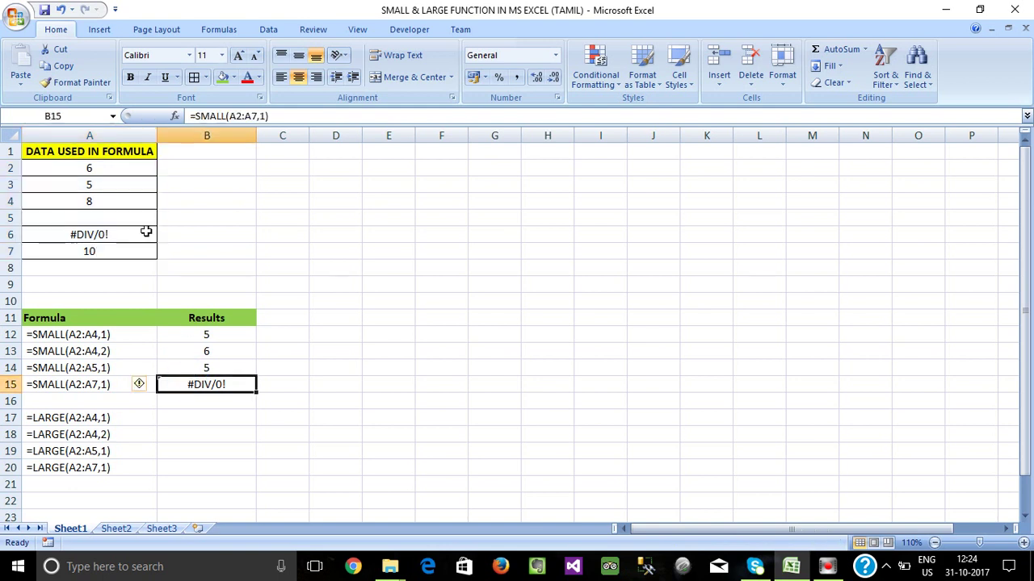
left_click(206, 403)
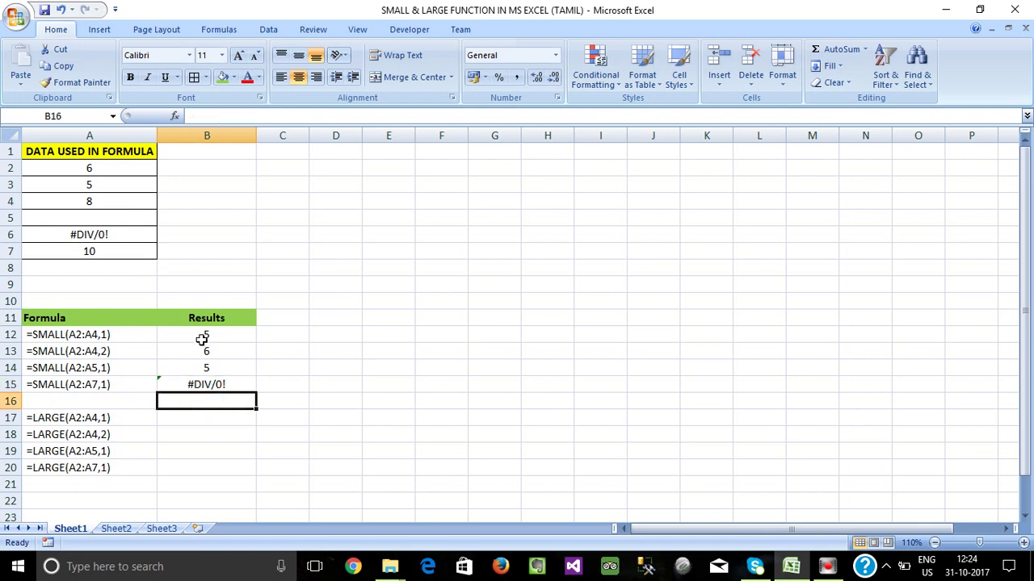
left_click_drag(203, 337, 216, 382)
left_click(218, 400)
left_click(210, 366)
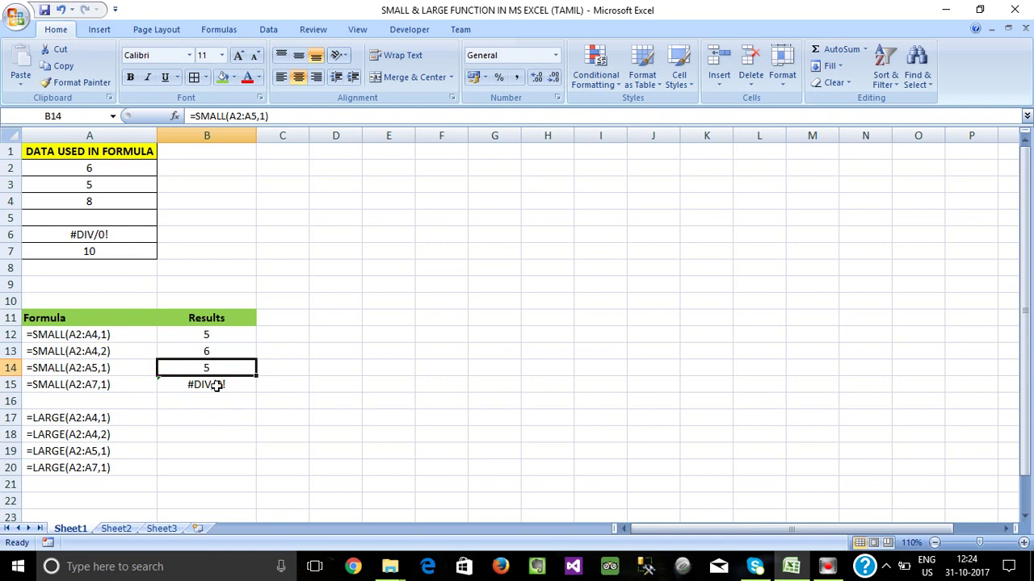
left_click(214, 385)
left_click(231, 403)
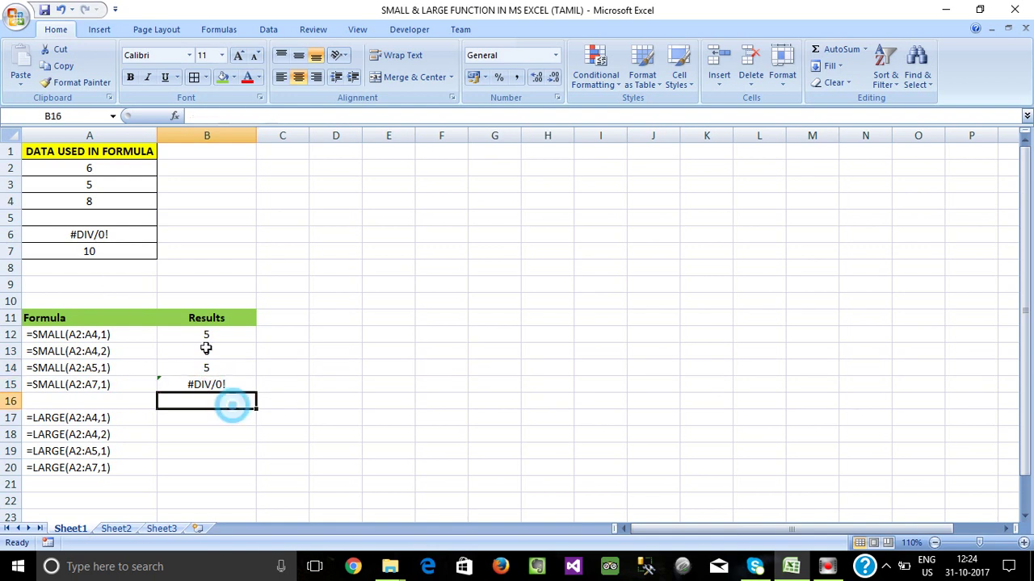
left_click_drag(207, 335, 207, 376)
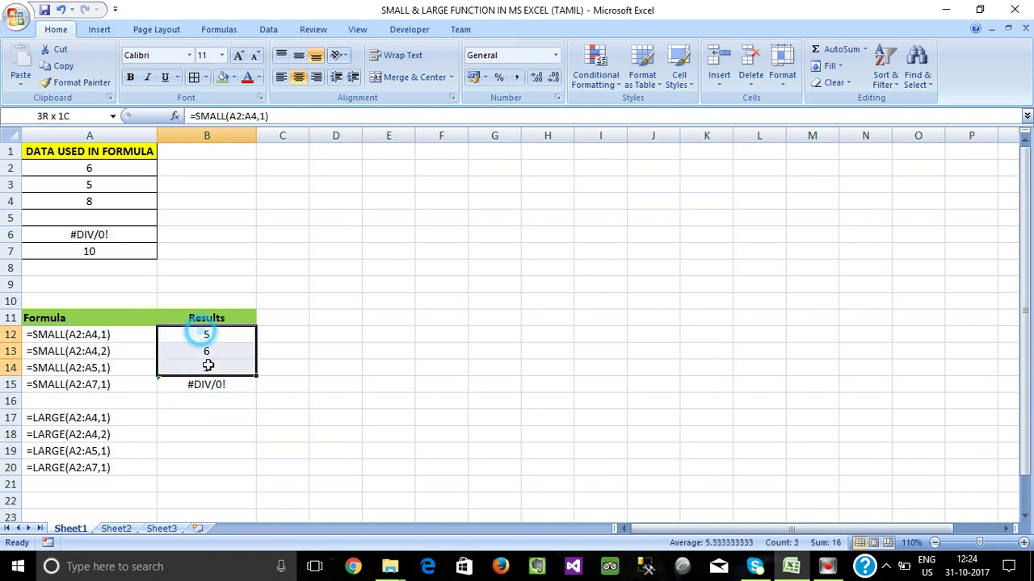
Enter =LARGE(A2:A4,1) in B17, returning 8.
left_click(166, 418)
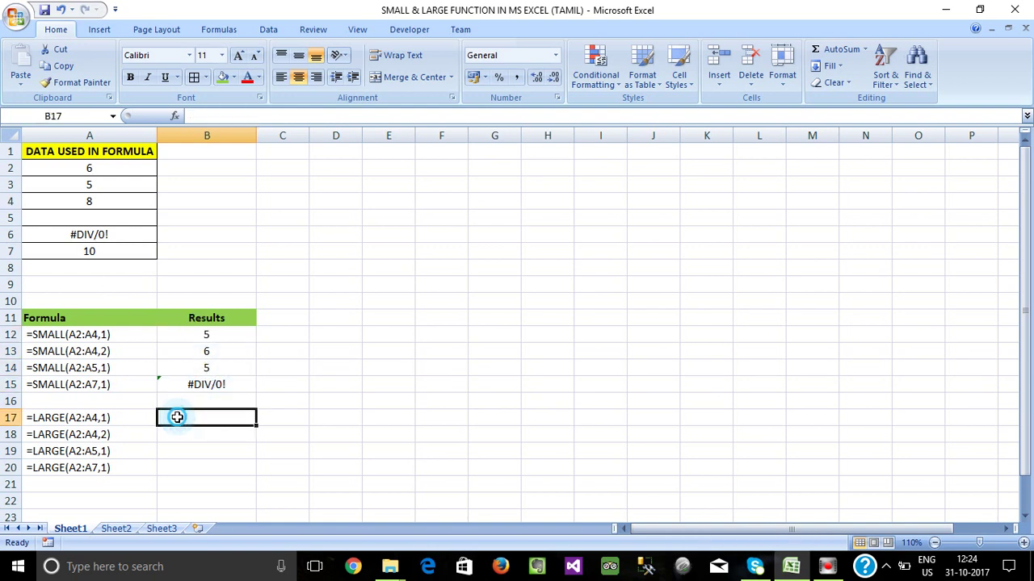
type("=lar")
double_click(212, 437)
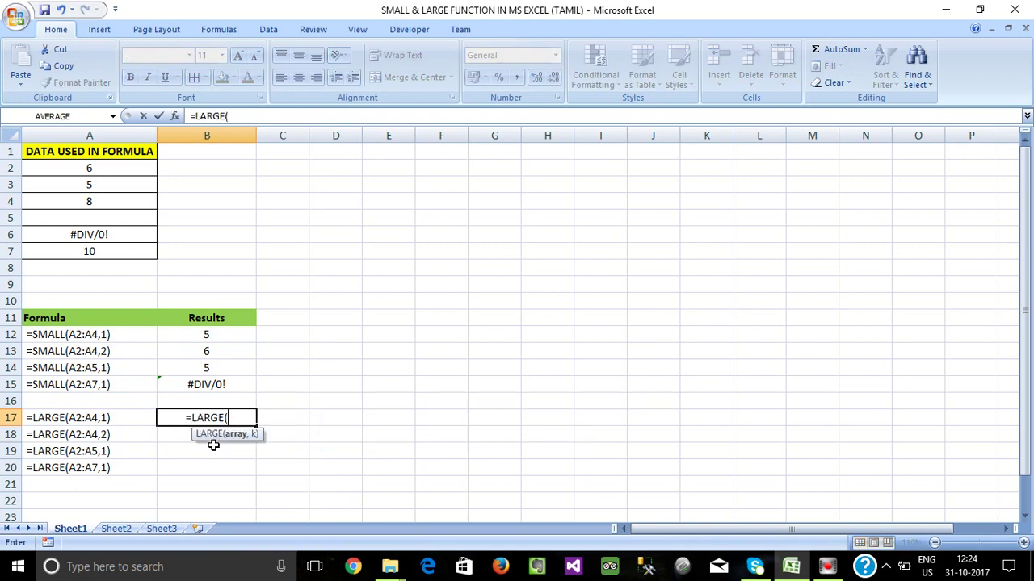
left_click_drag(72, 171, 69, 194)
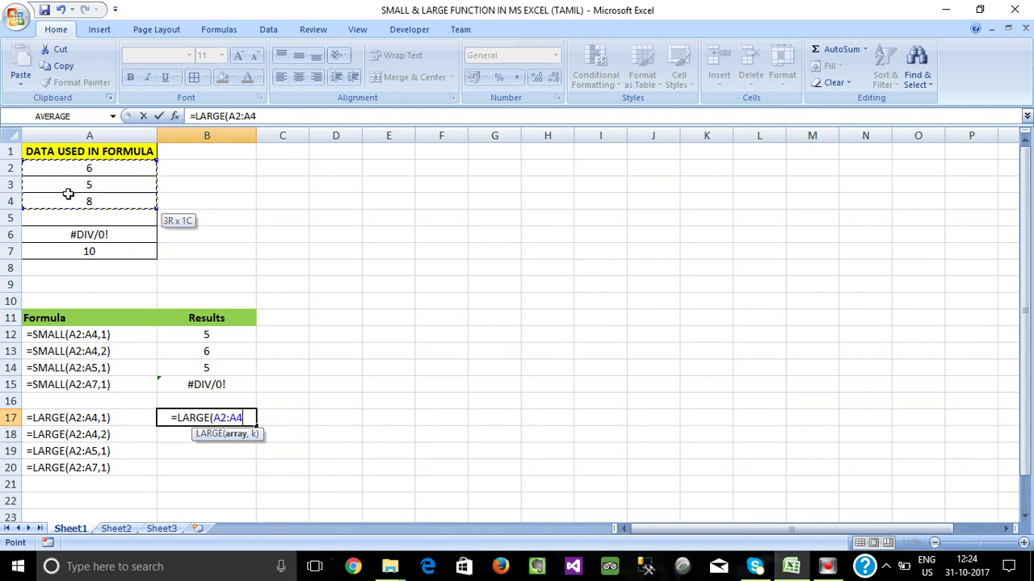
type(",1)")
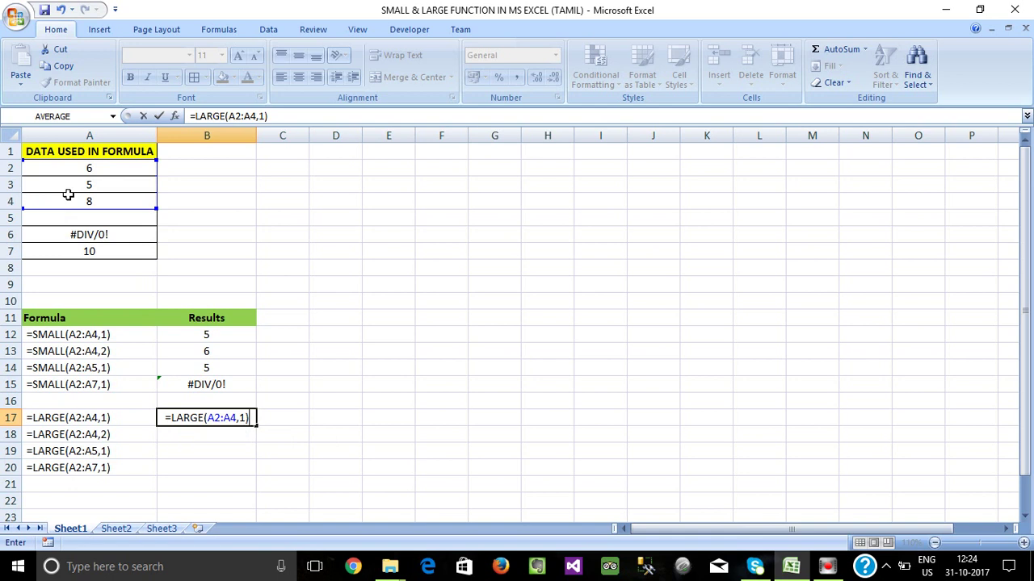
key("Return")
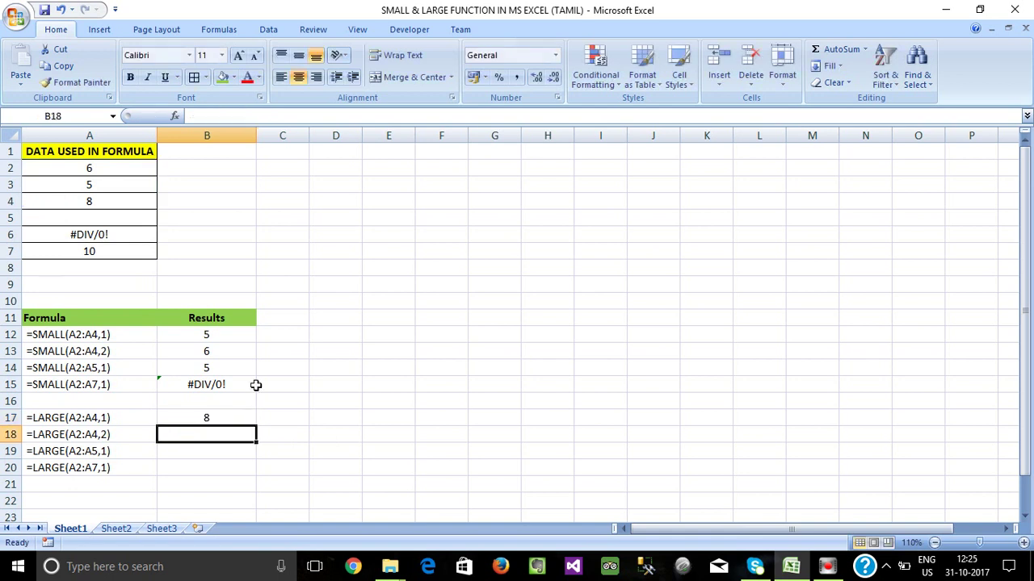
left_click_drag(84, 169, 84, 201)
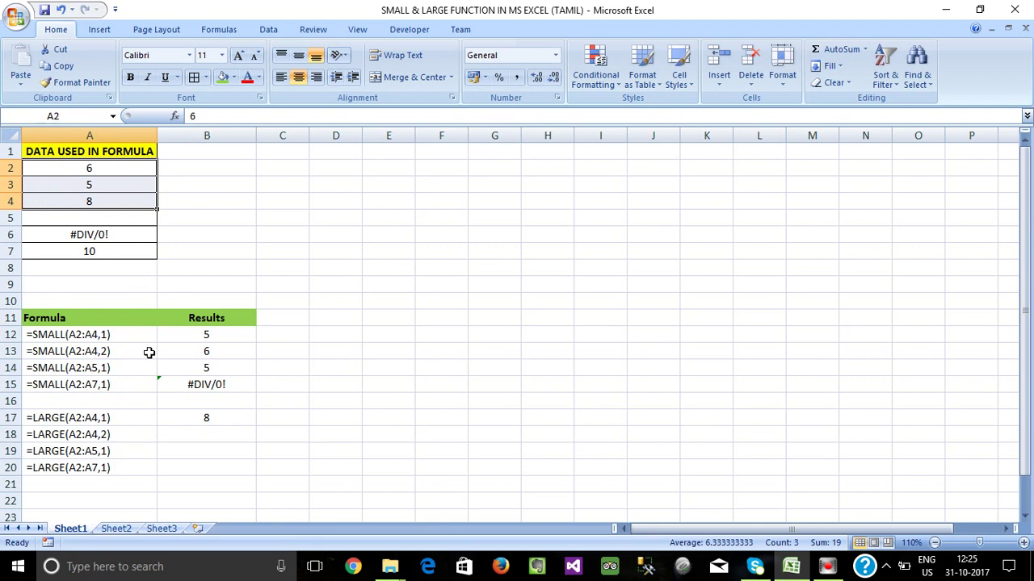
Enter =LARGE(A2:A4,2) in B18, returning 6, and check it against A2:A4.
left_click(204, 432)
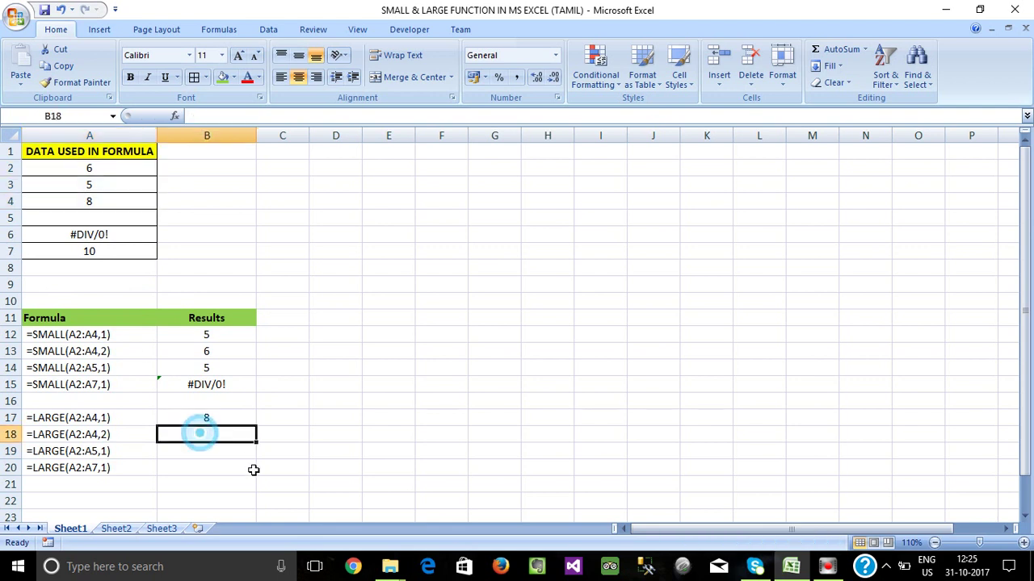
type("=la")
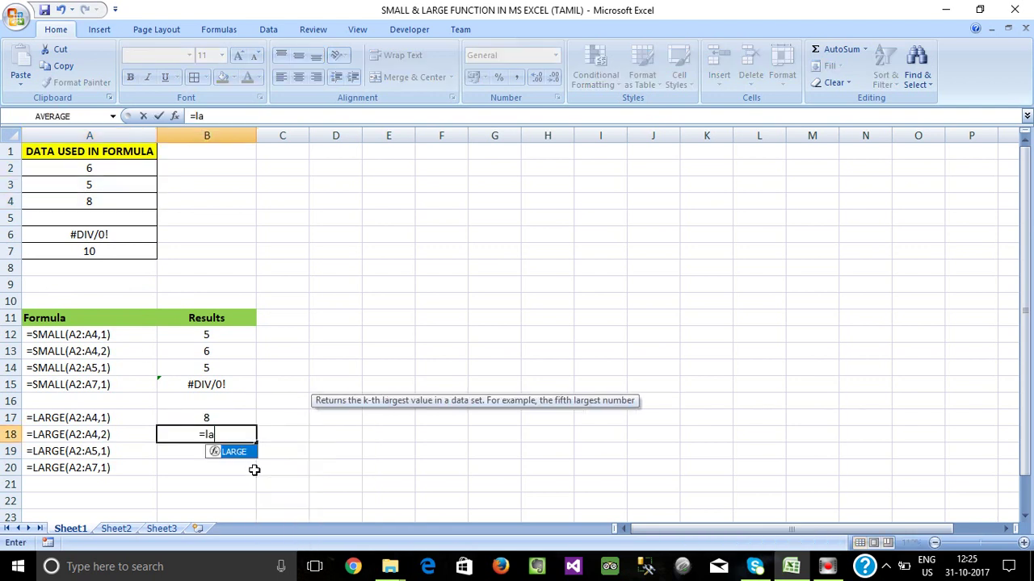
type("rge")
key("Tab")
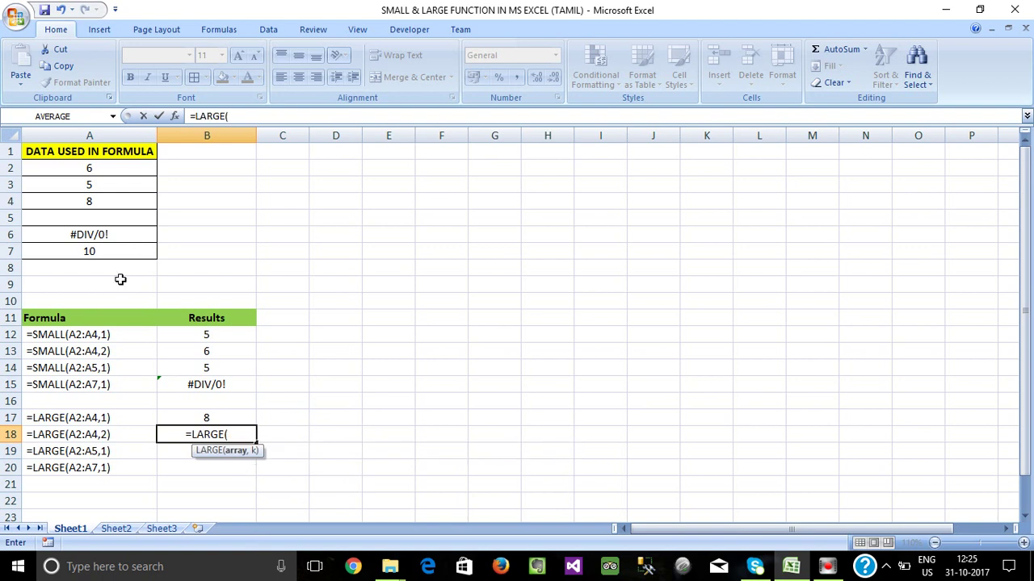
left_click_drag(77, 168, 77, 195)
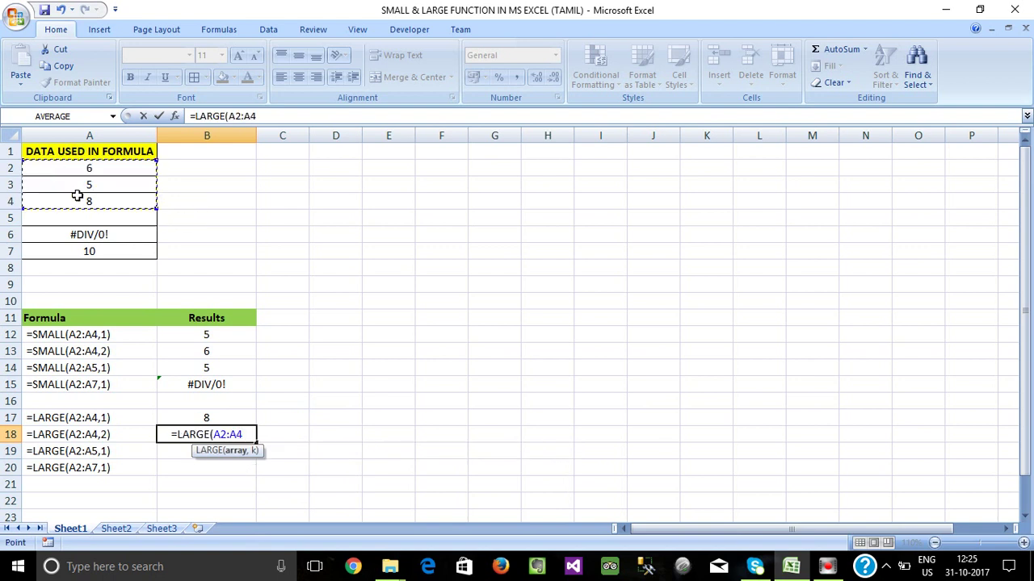
type(",2")
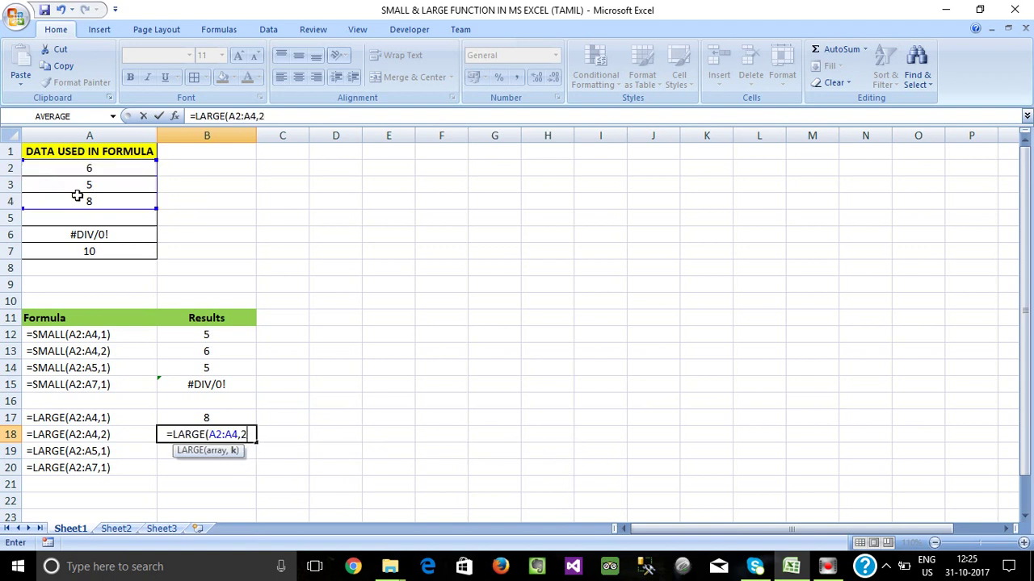
type(")")
key("Return")
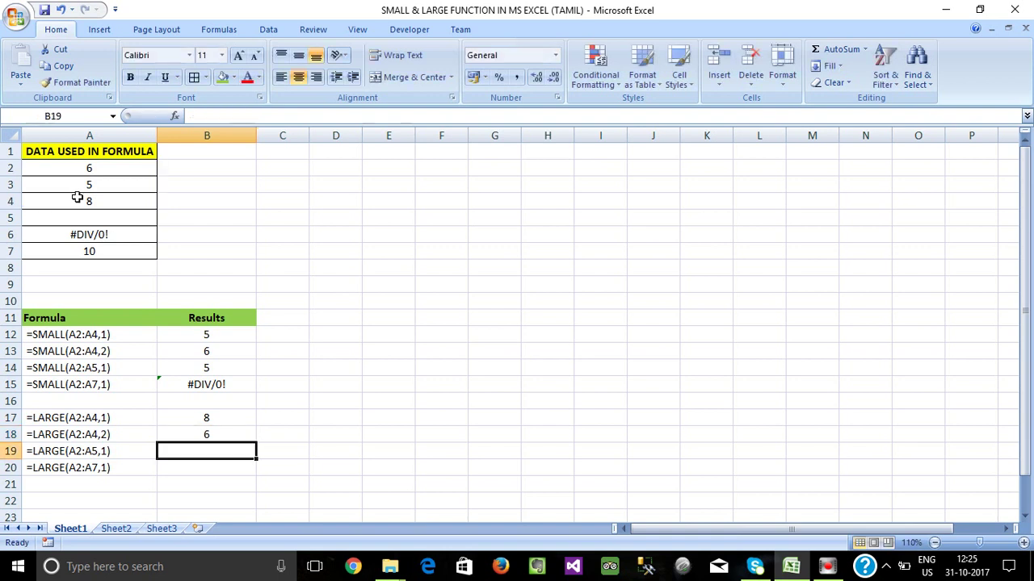
left_click(229, 436)
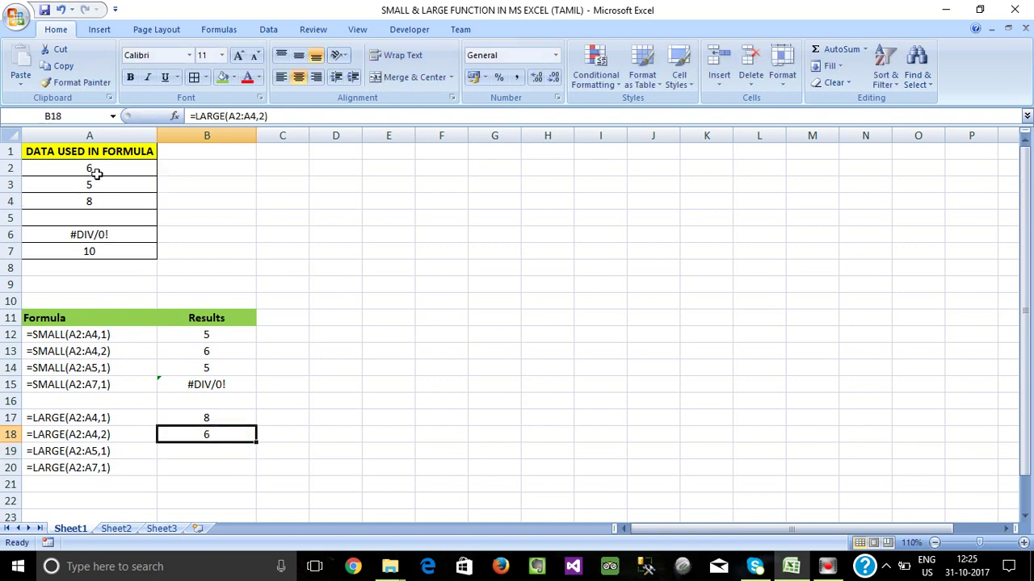
left_click_drag(91, 168, 100, 203)
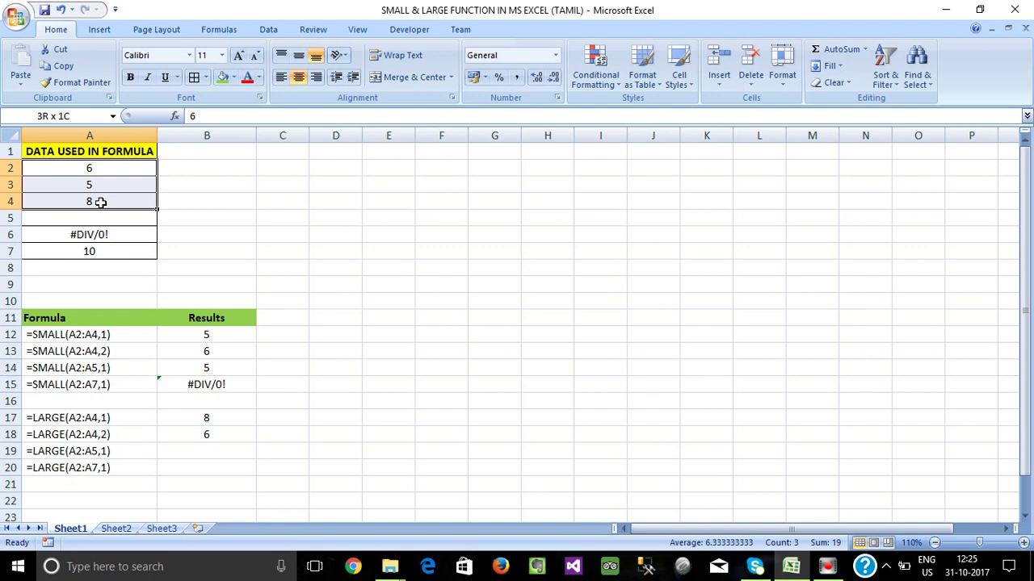
left_click(211, 434)
left_click(213, 451)
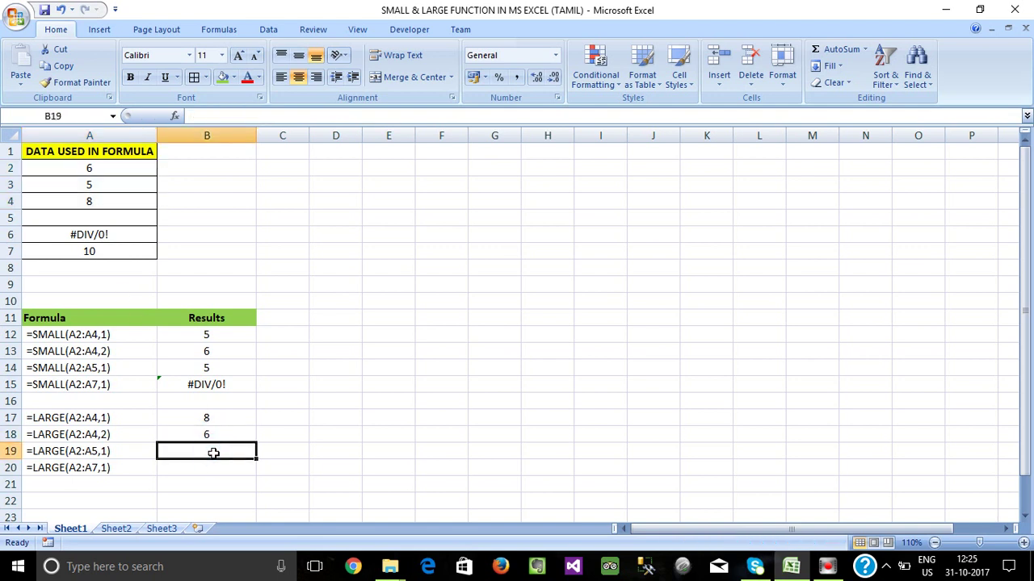
Enter =LARGE(A2:A5,1) in B19, returning 8 despite blank A5.
type("=large")
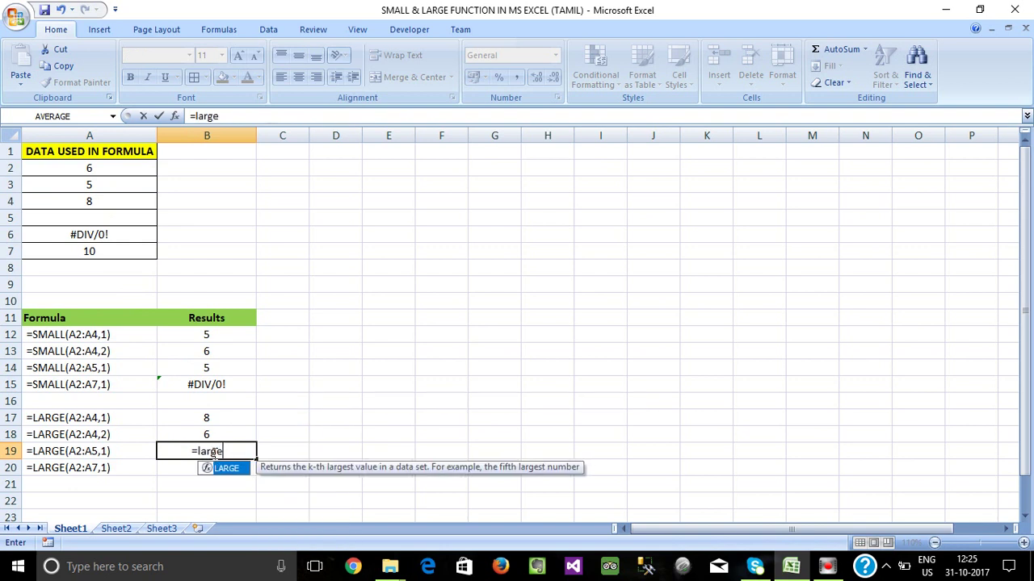
key("Tab")
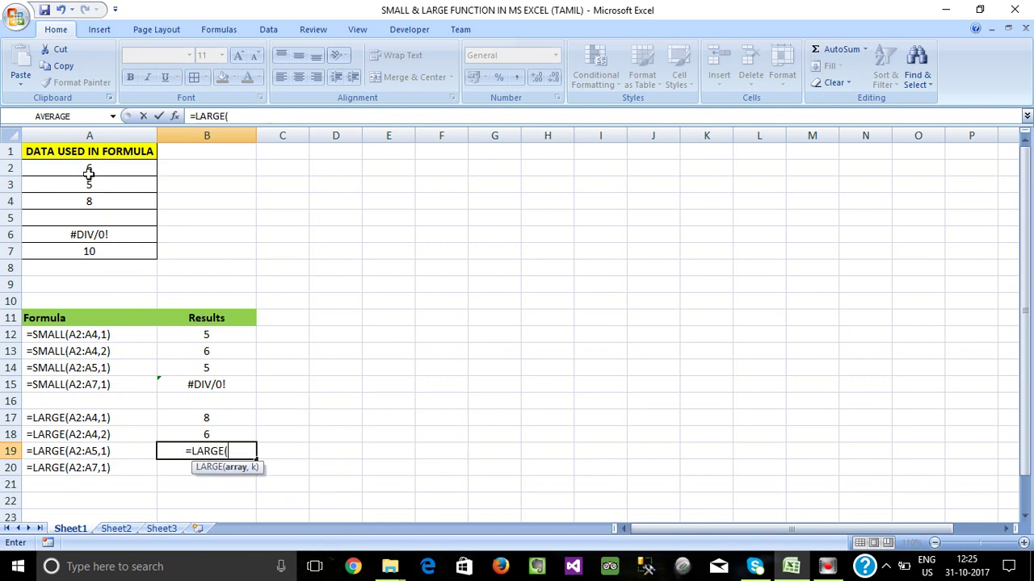
left_click_drag(89, 168, 94, 216)
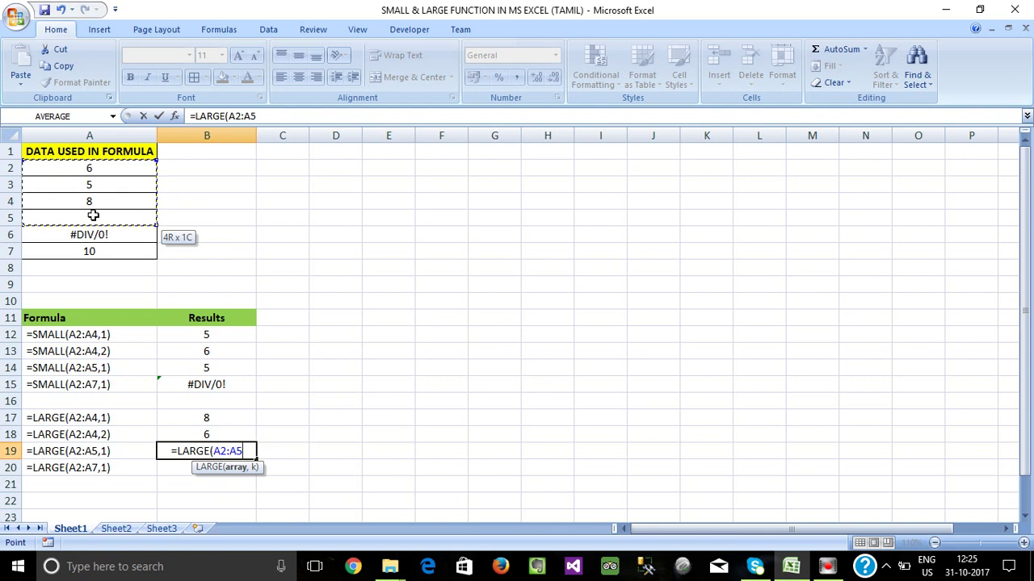
type(",")
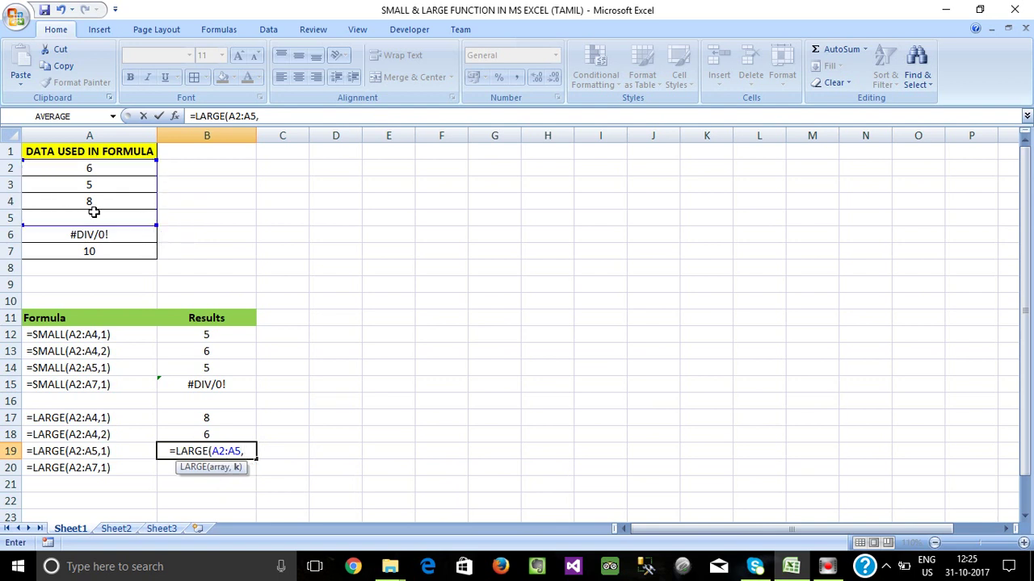
type(")")
key("Return")
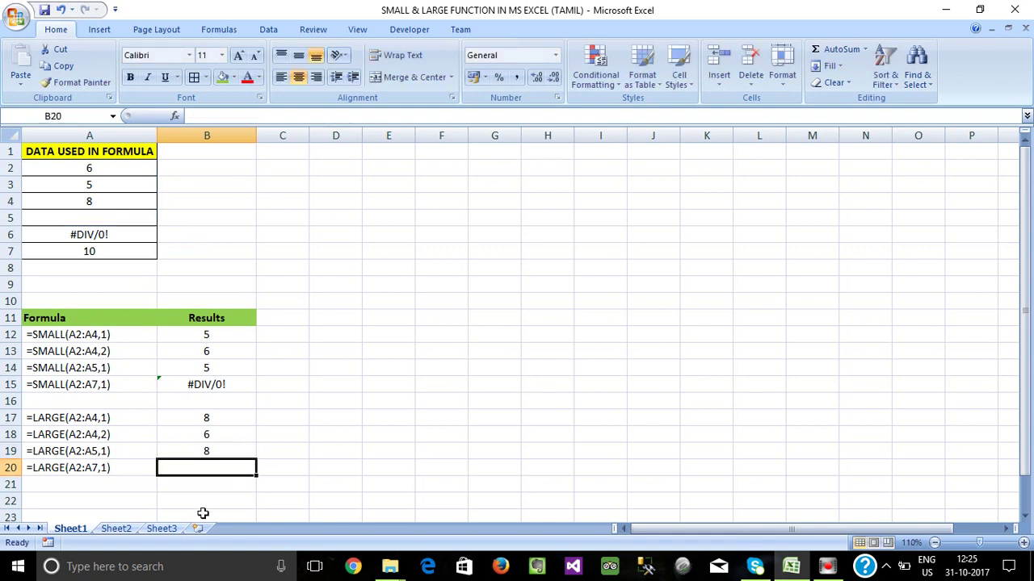
left_click(207, 454)
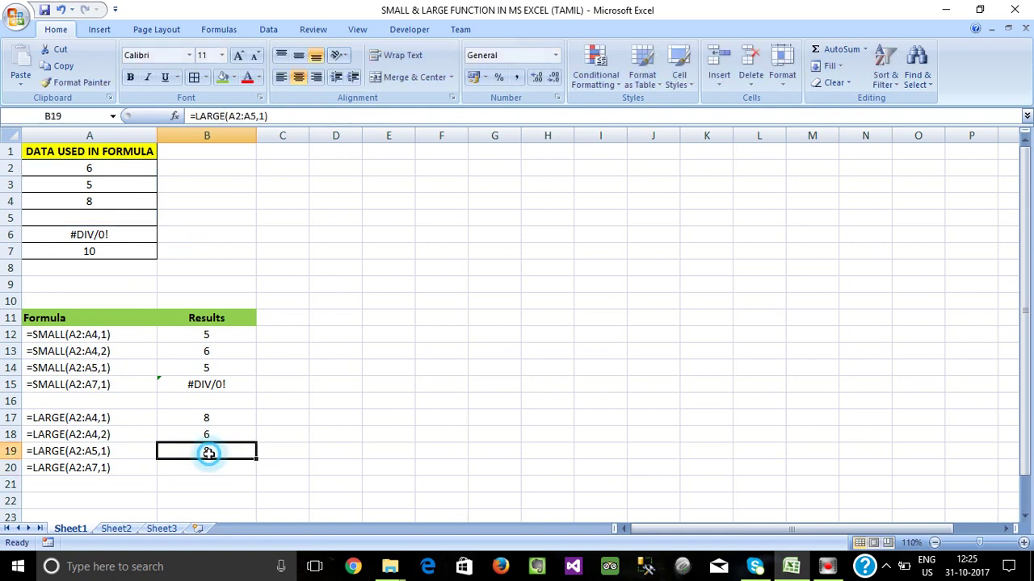
left_click(102, 216)
left_click(193, 450)
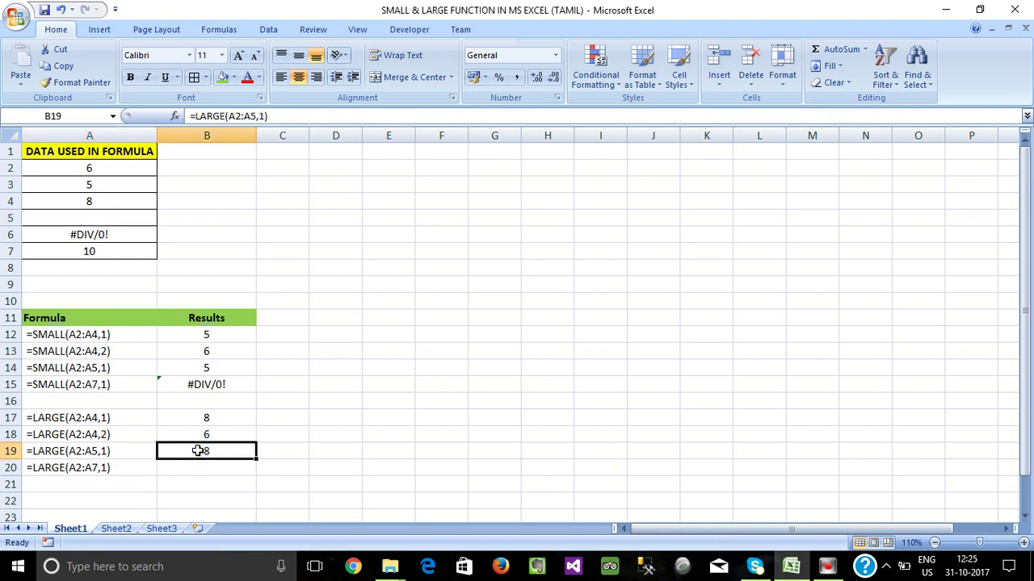
Enter =LARGE(A2:A7,1) in B20, which shows #DIV/0!
left_click(205, 467)
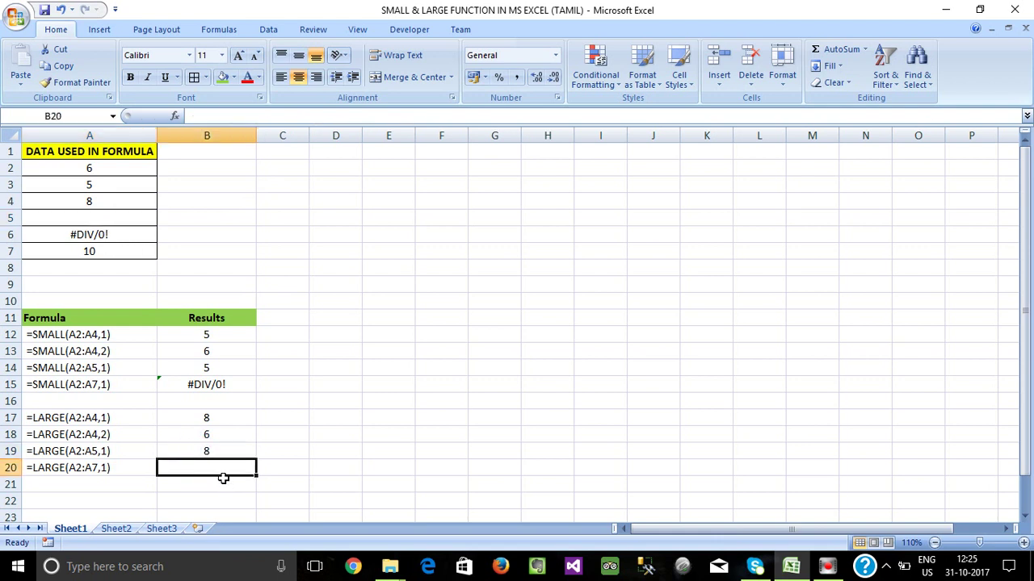
type("=")
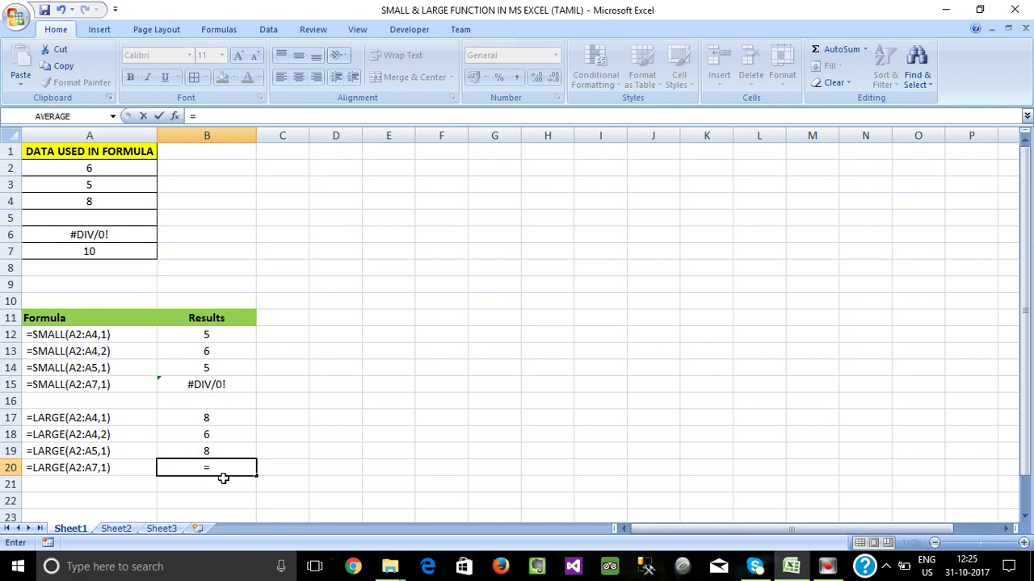
type("larg")
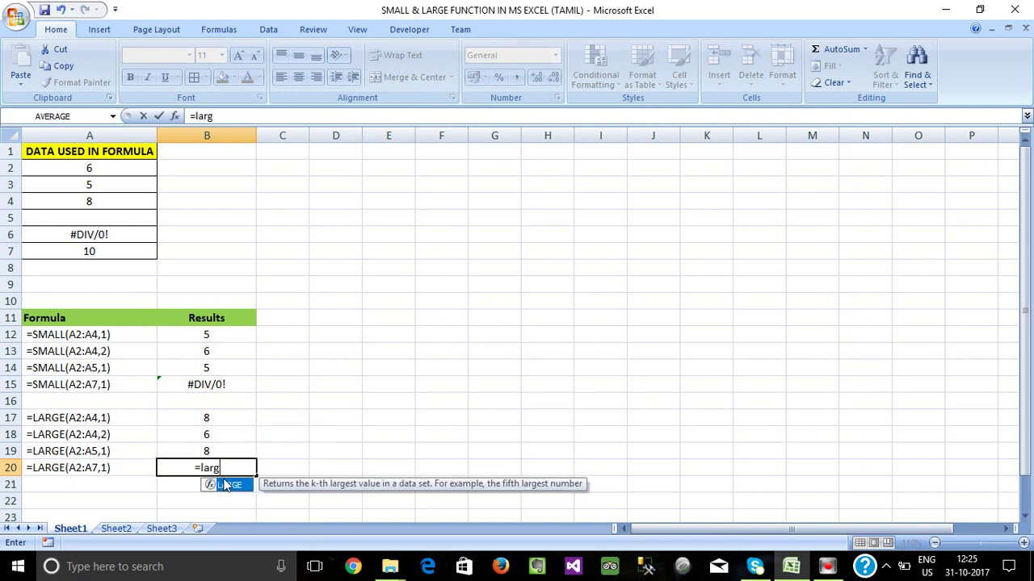
double_click(226, 484)
left_click_drag(83, 168, 85, 250)
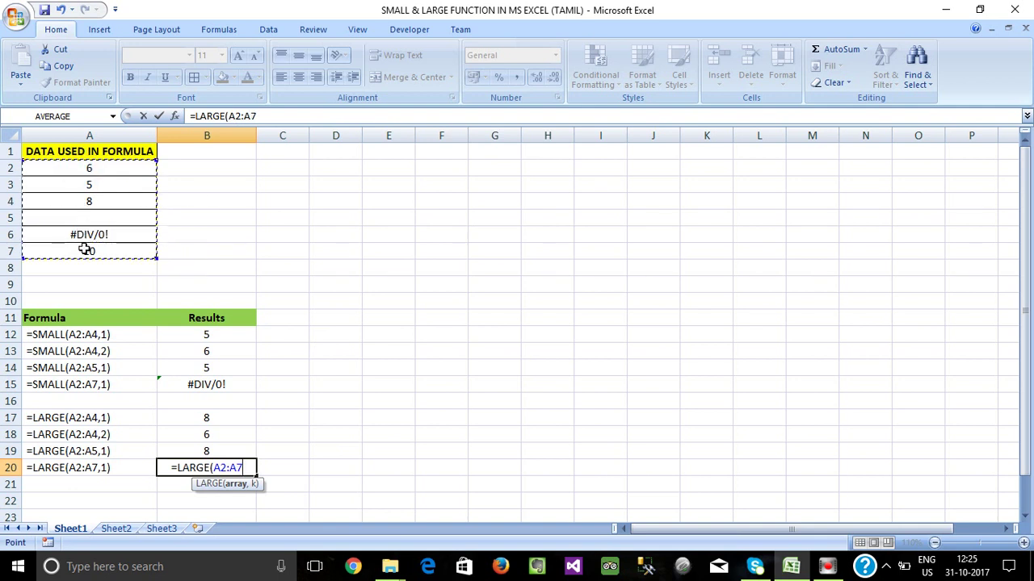
type(",1")
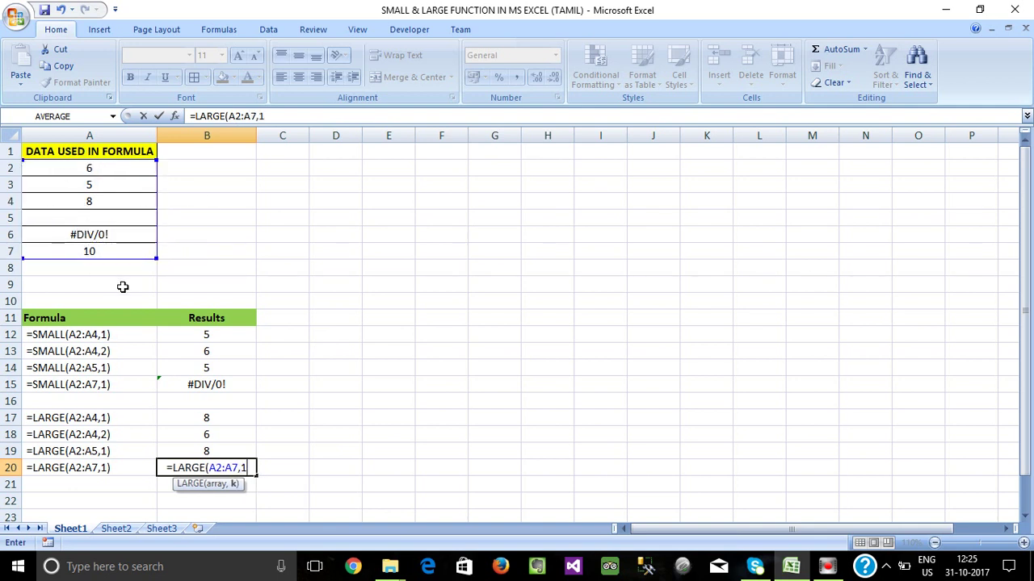
type(")")
key("Return")
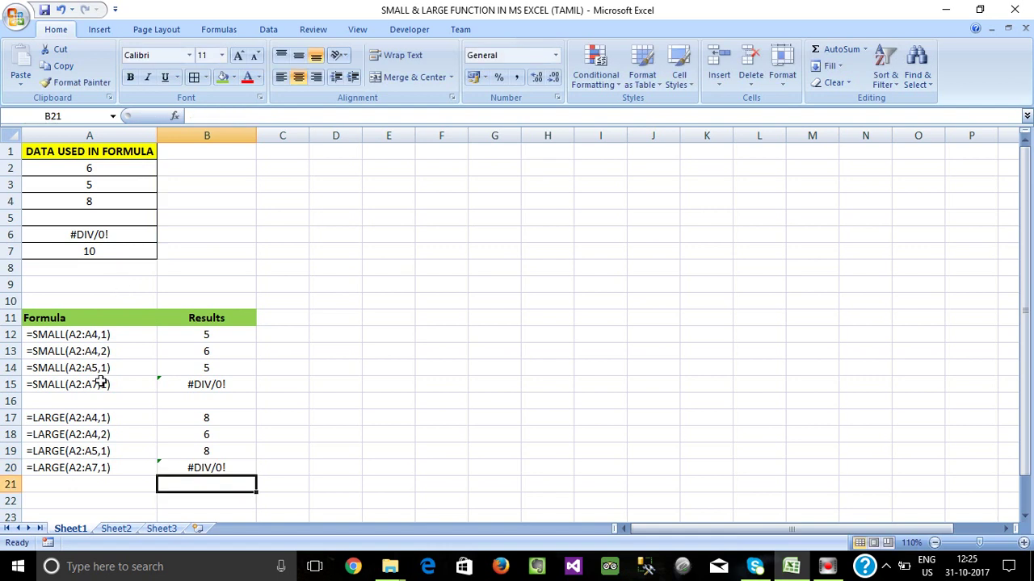
left_click(200, 467)
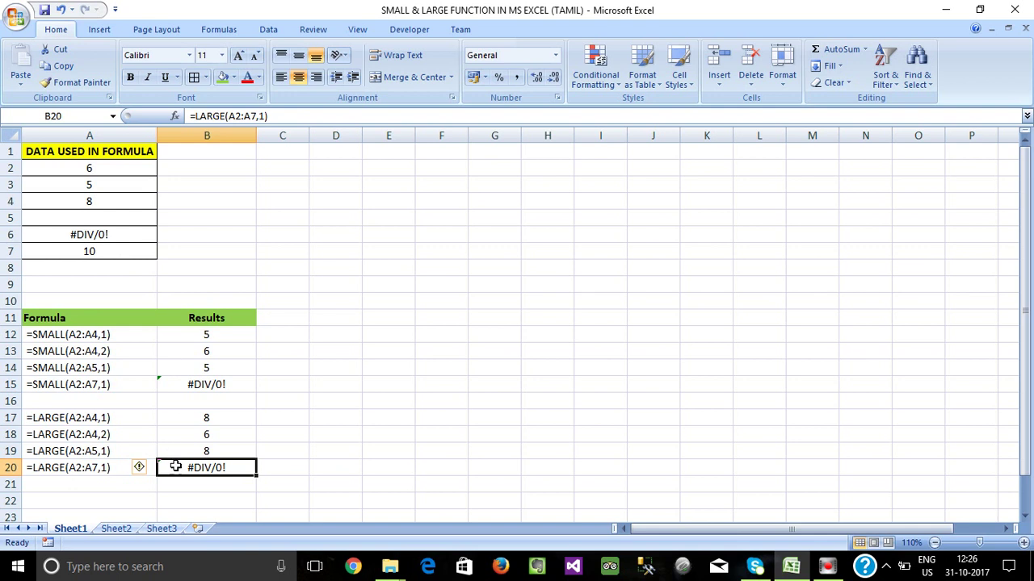
left_click(181, 384)
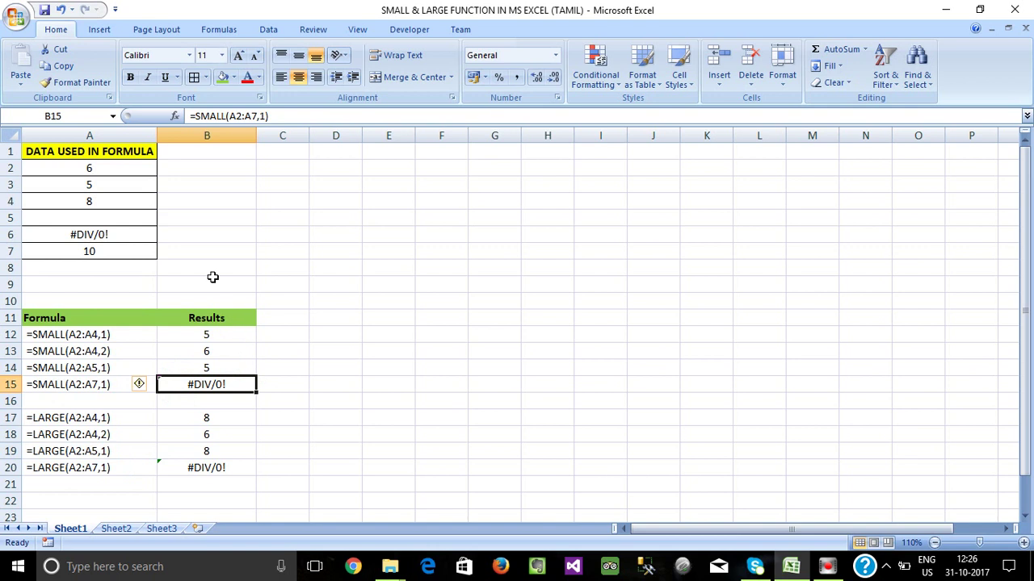
left_click(217, 302)
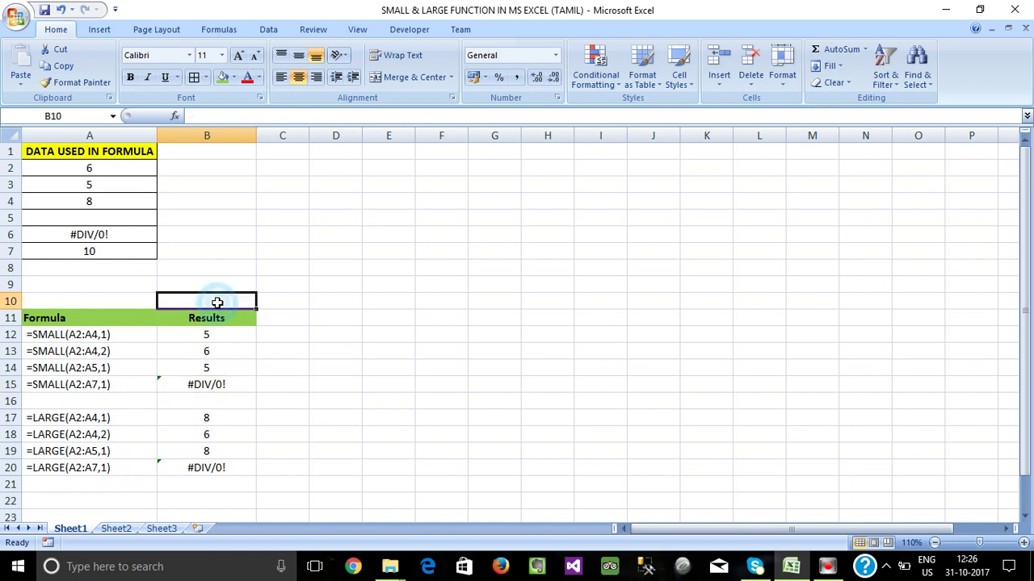
left_click(234, 268)
left_click(91, 263)
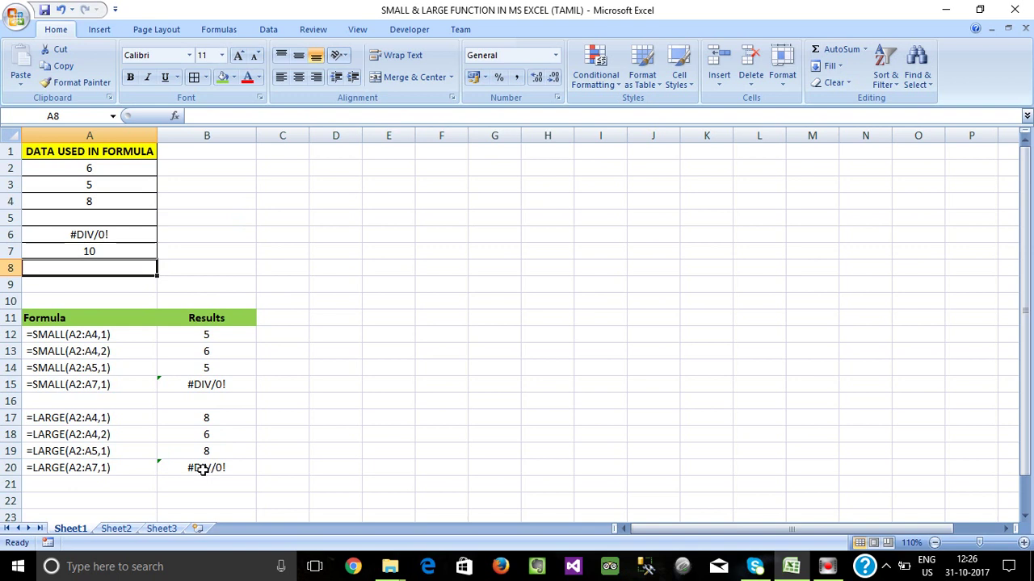
left_click(202, 471)
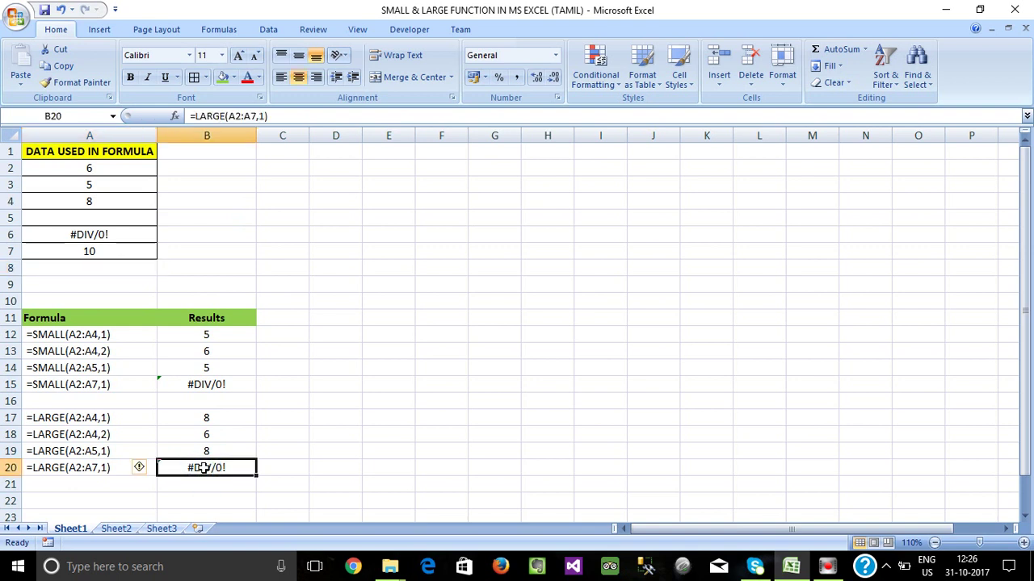
left_click(267, 420)
left_click(291, 323)
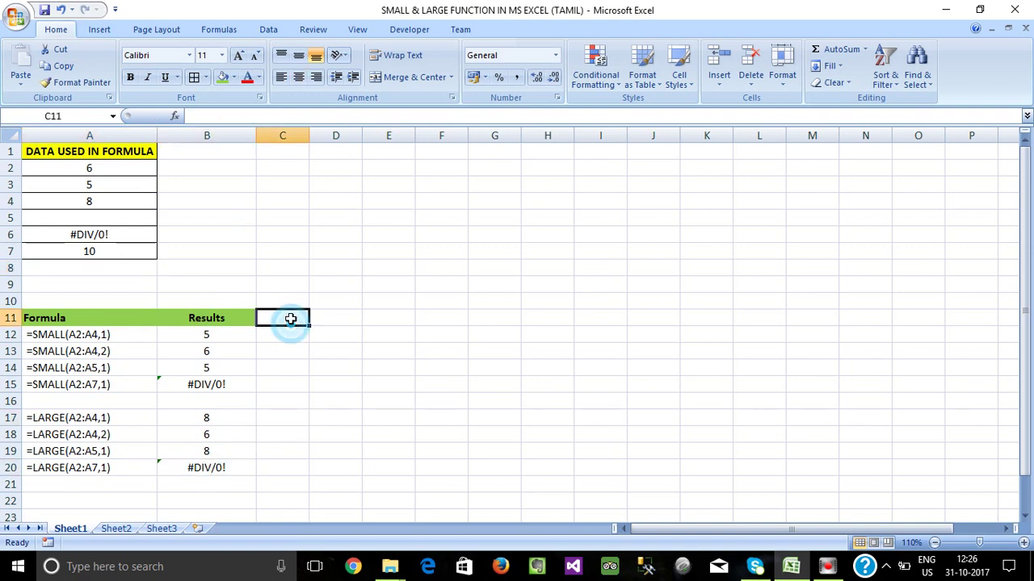
left_click(286, 220)
left_click(217, 198)
left_click(212, 286)
left_click(121, 300)
left_click(126, 285)
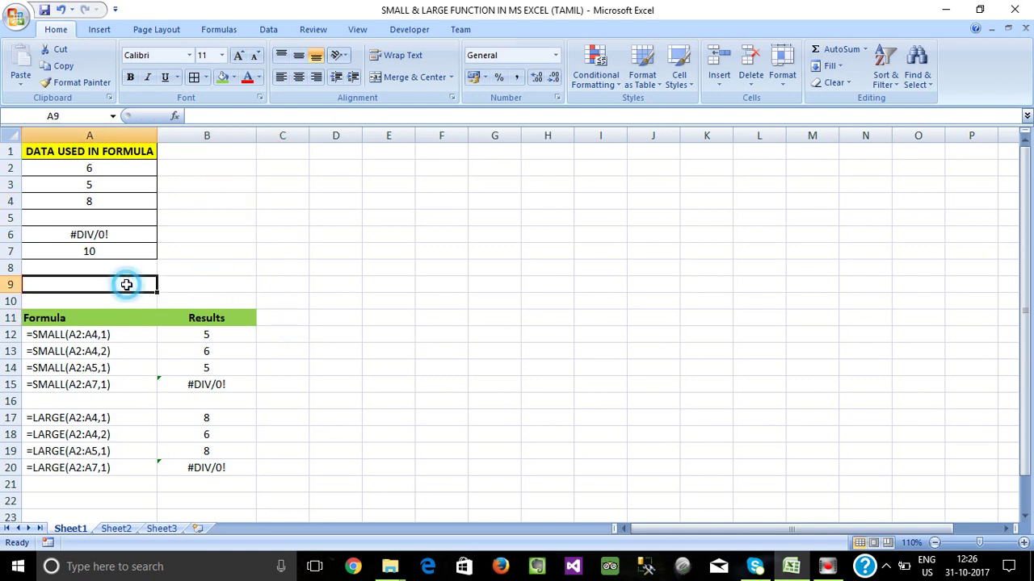